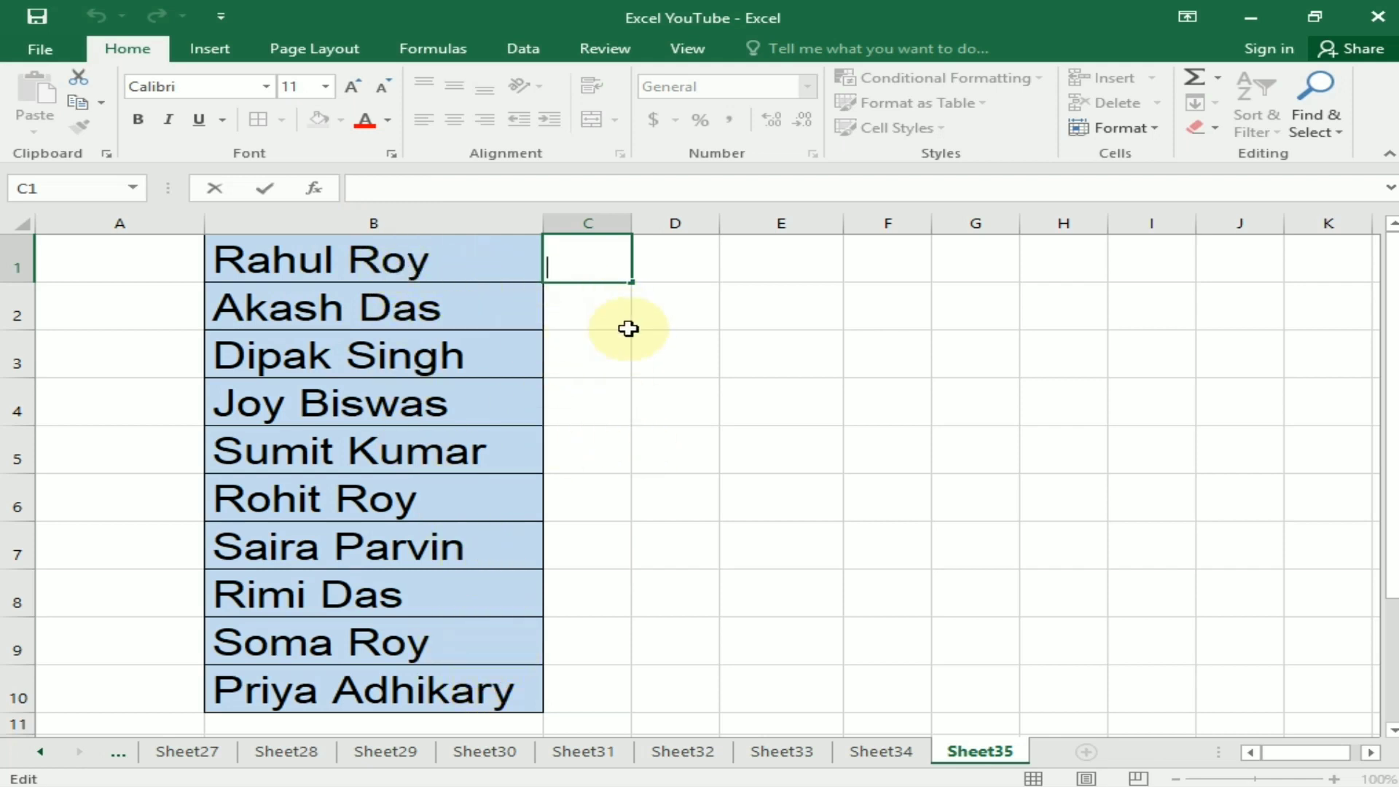
Try deleting the surnames Roy and Das by hand in B1 and B2, then undo it
double_click(399, 268)
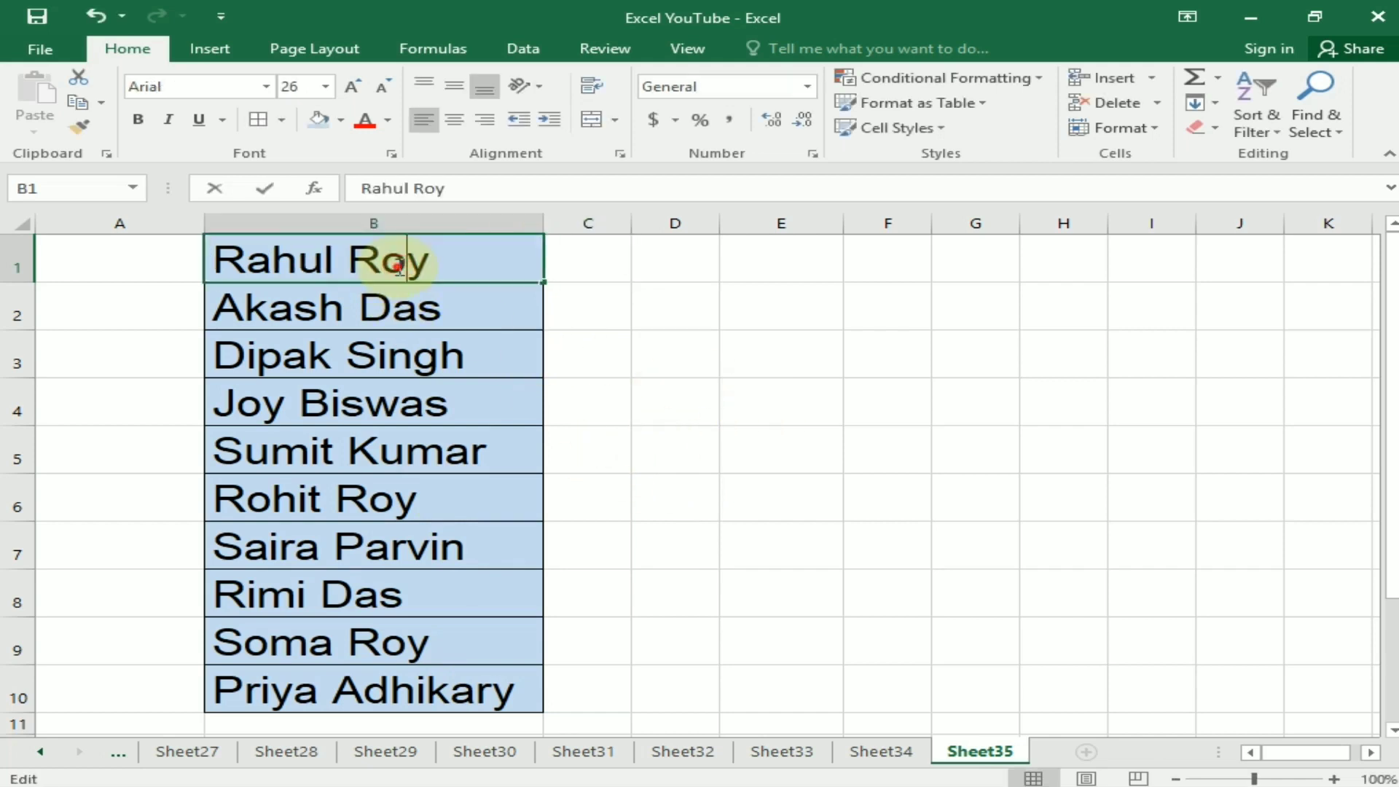
double_click(399, 268)
key("BackSpace")
left_click(431, 298)
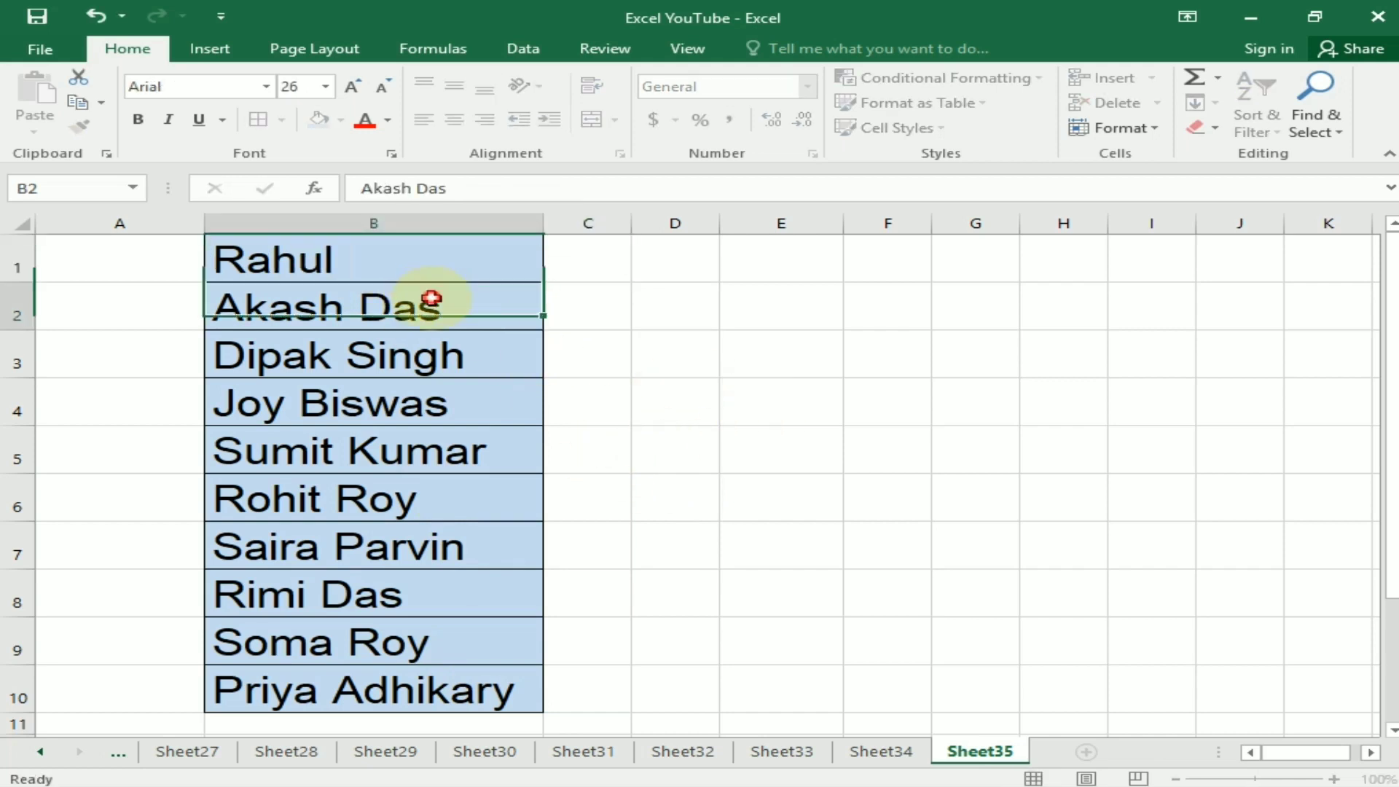
double_click(431, 297)
key("BackSpace")
left_click(779, 400)
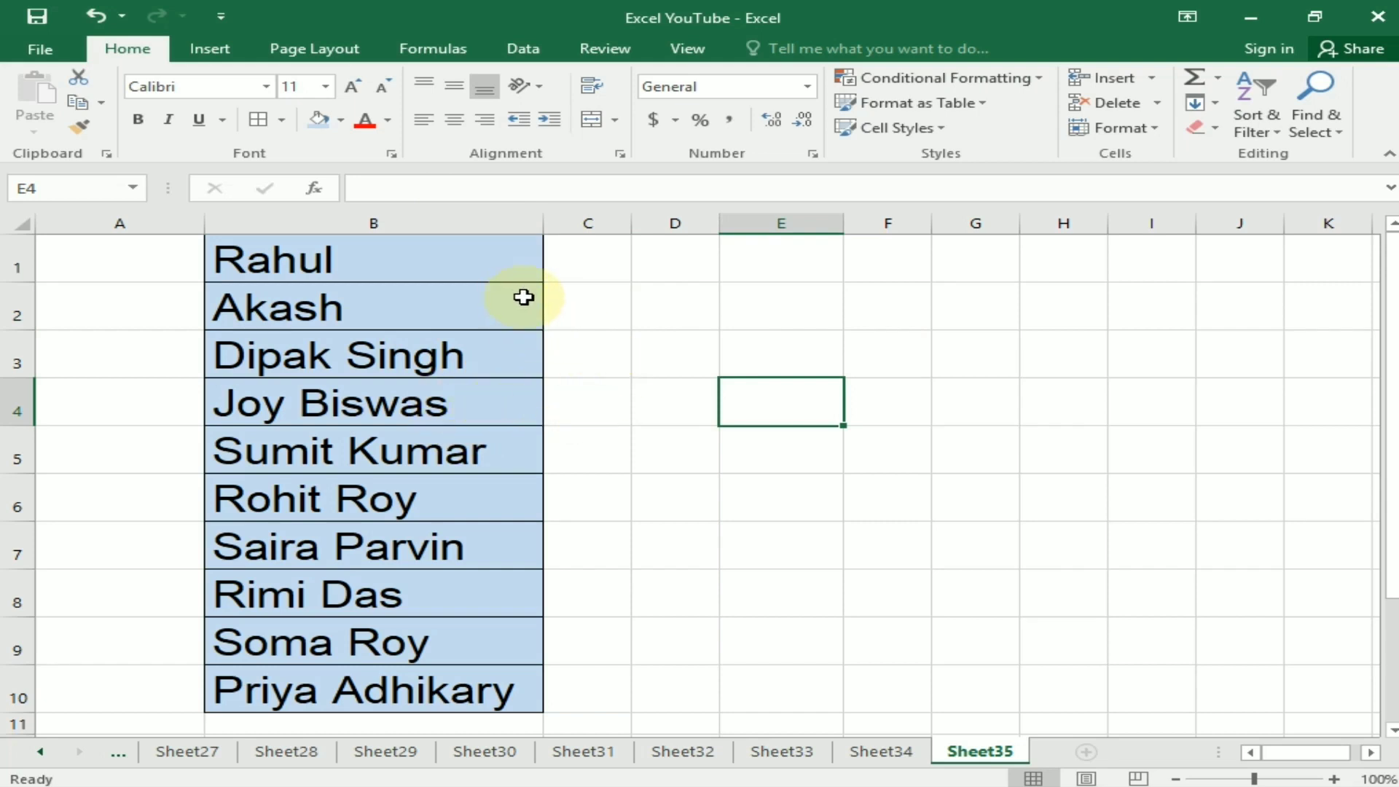
key("ctrl+z")
key("ctrl+z")
left_click(714, 353)
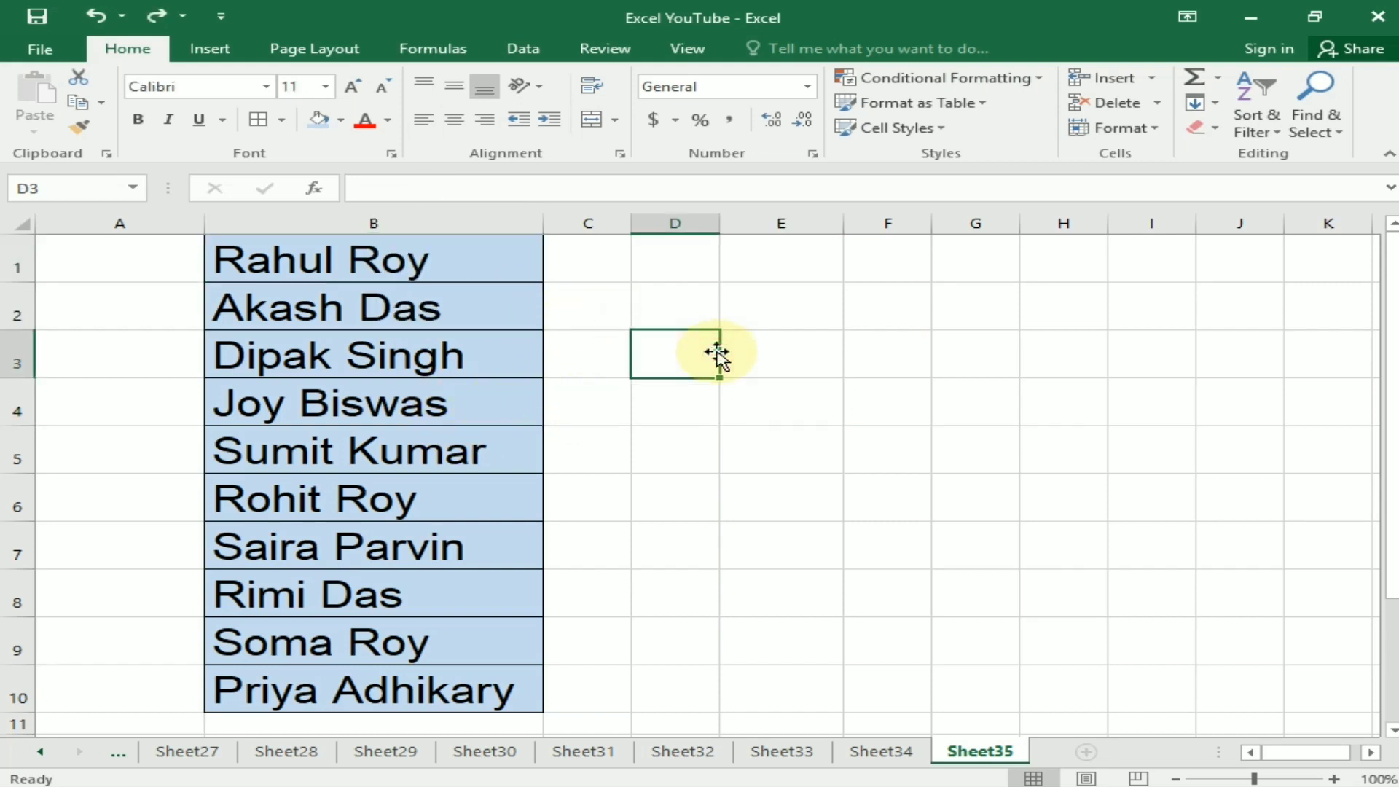
Select B1 and replace only its first match from the Replace tab
left_click(594, 270)
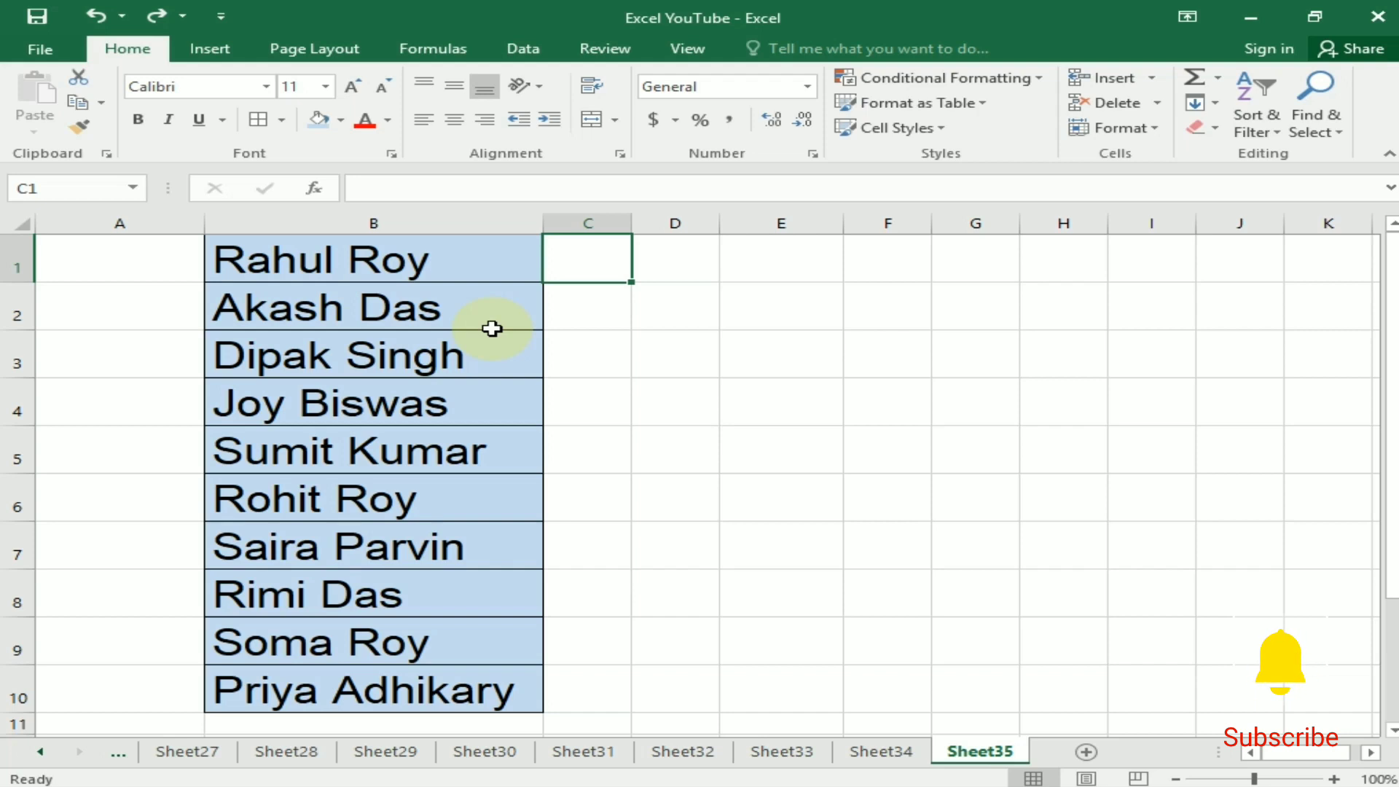
left_click(754, 328)
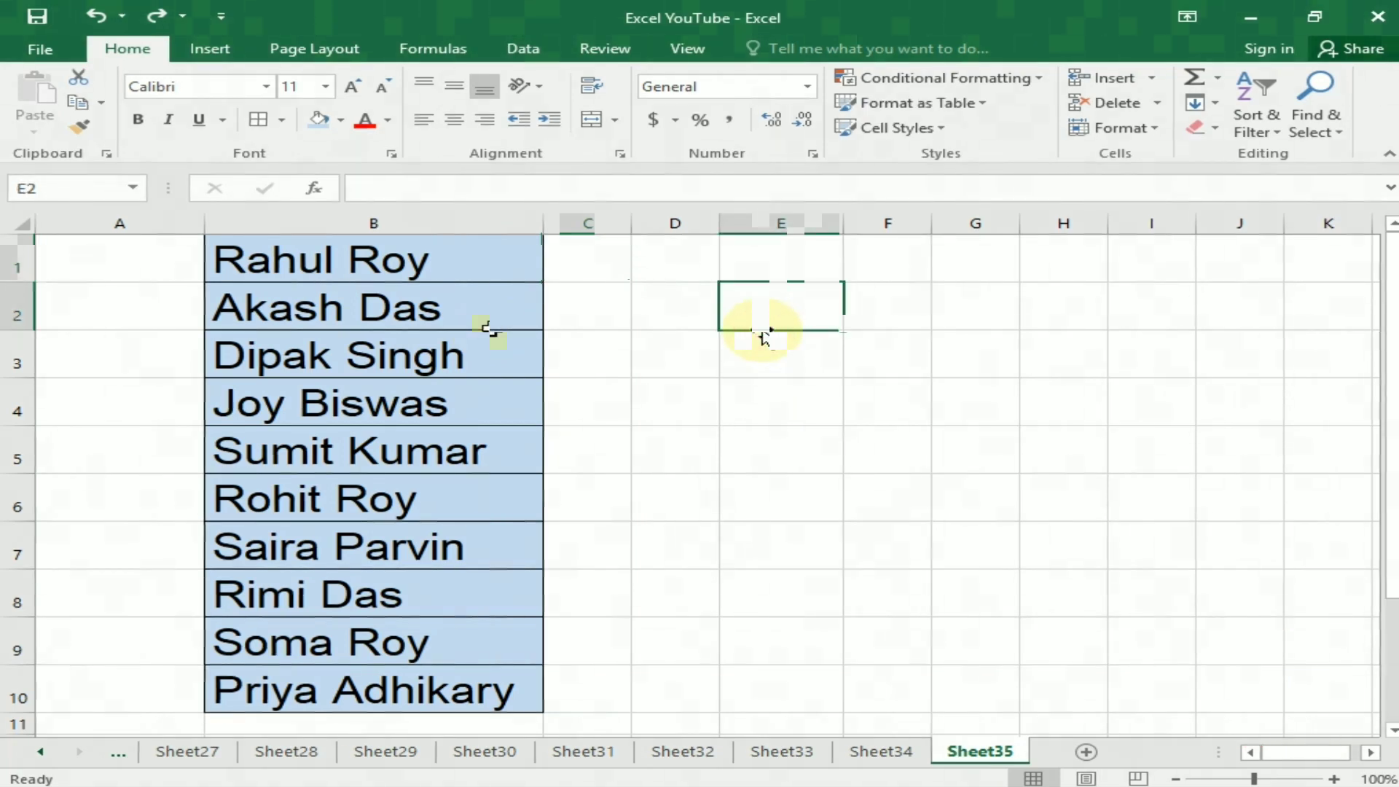
key("Down")
key("Down")
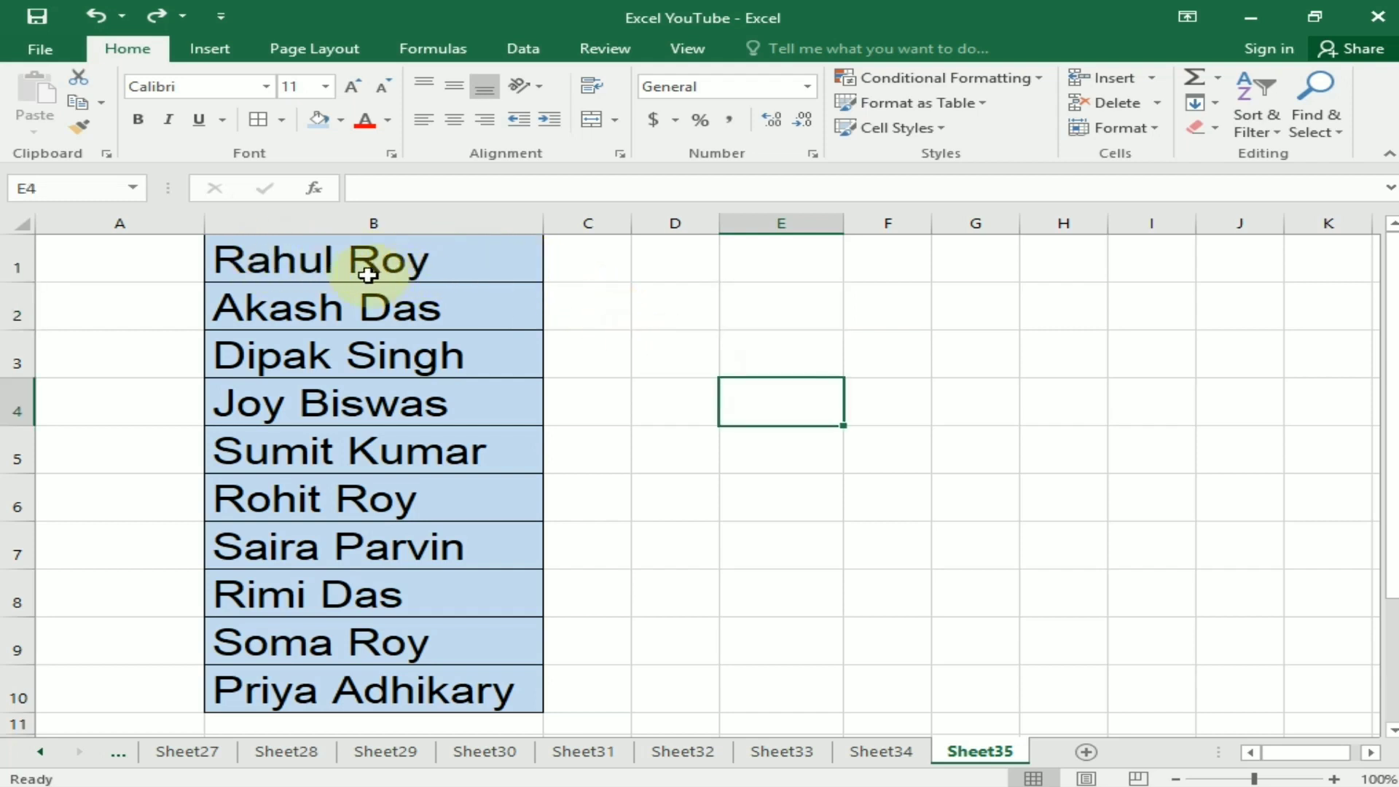
left_click(475, 273)
key("ctrl+f")
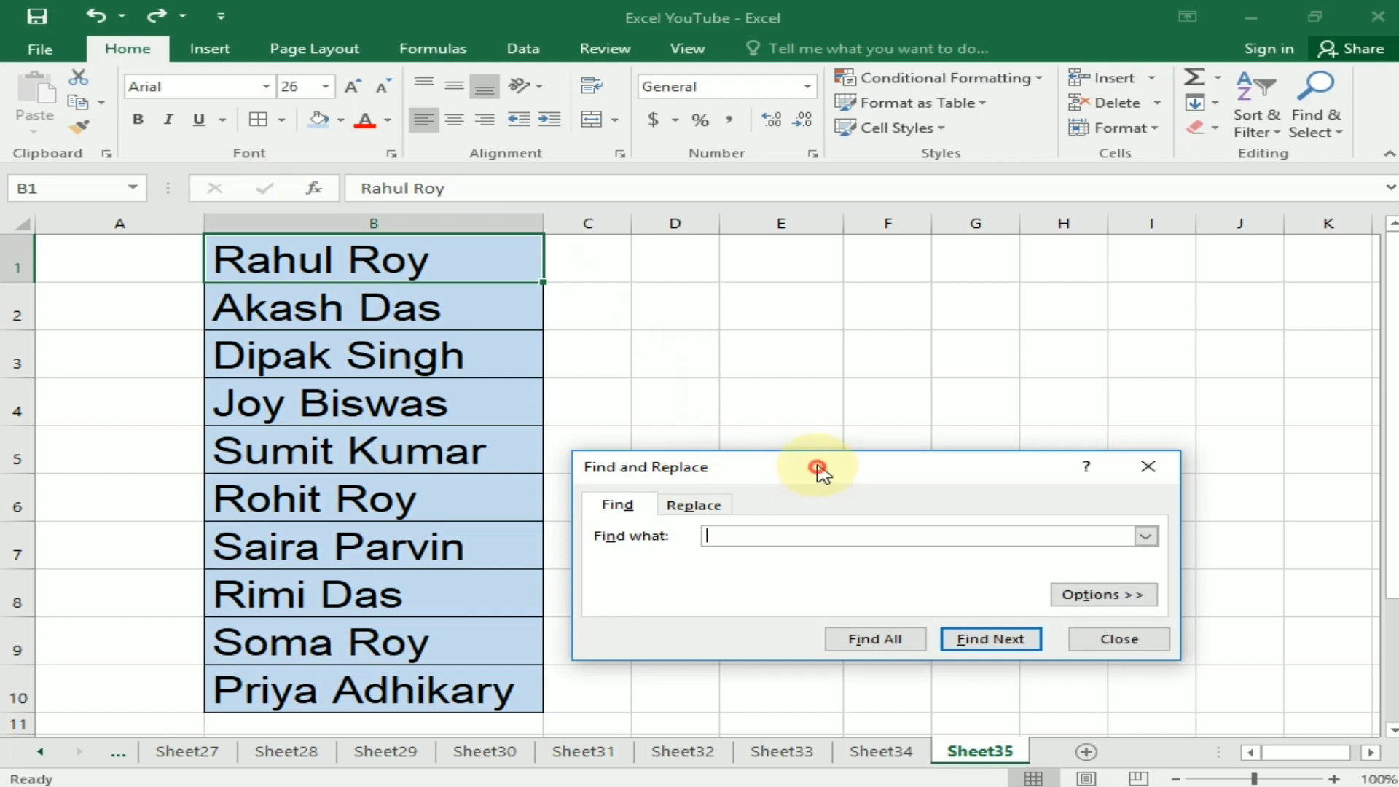
left_click_drag(815, 469, 808, 248)
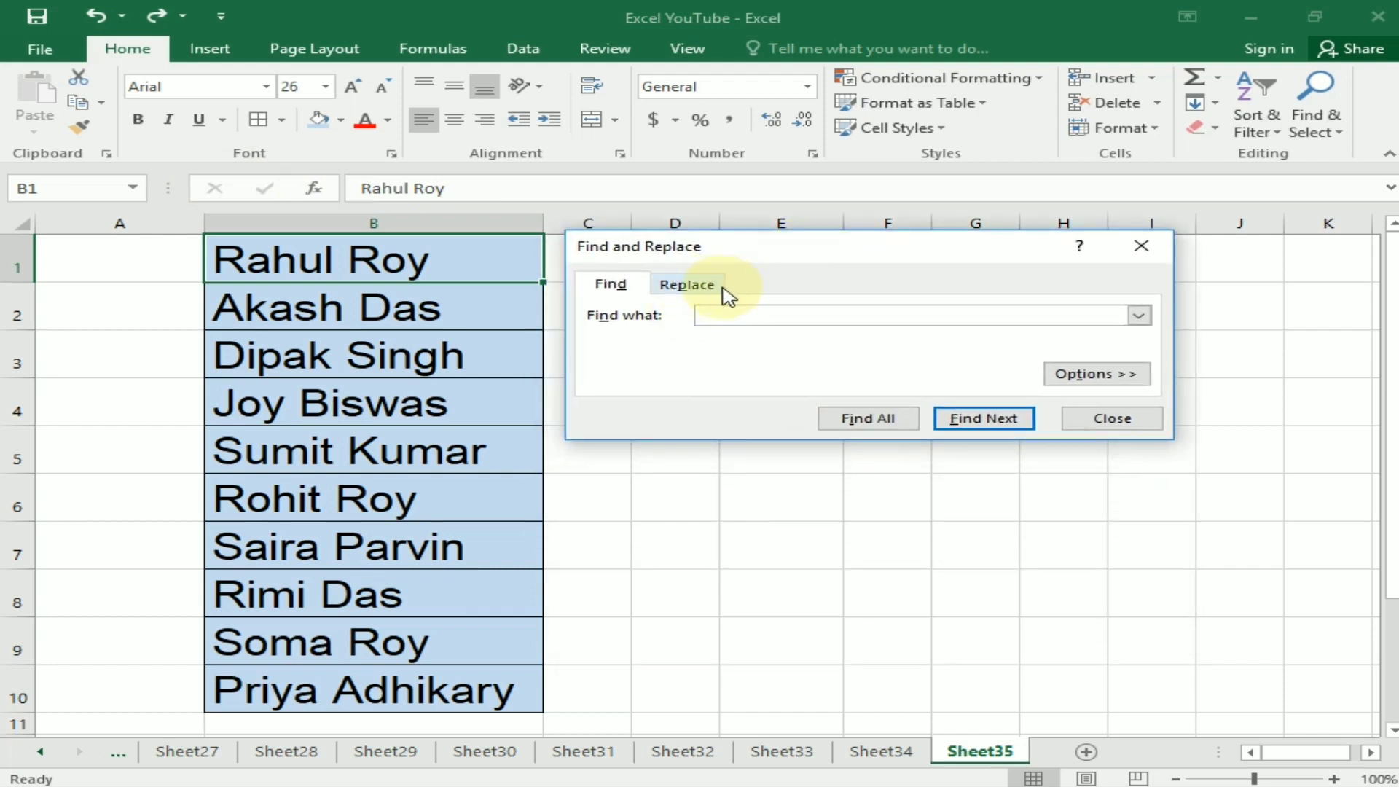
left_click(688, 285)
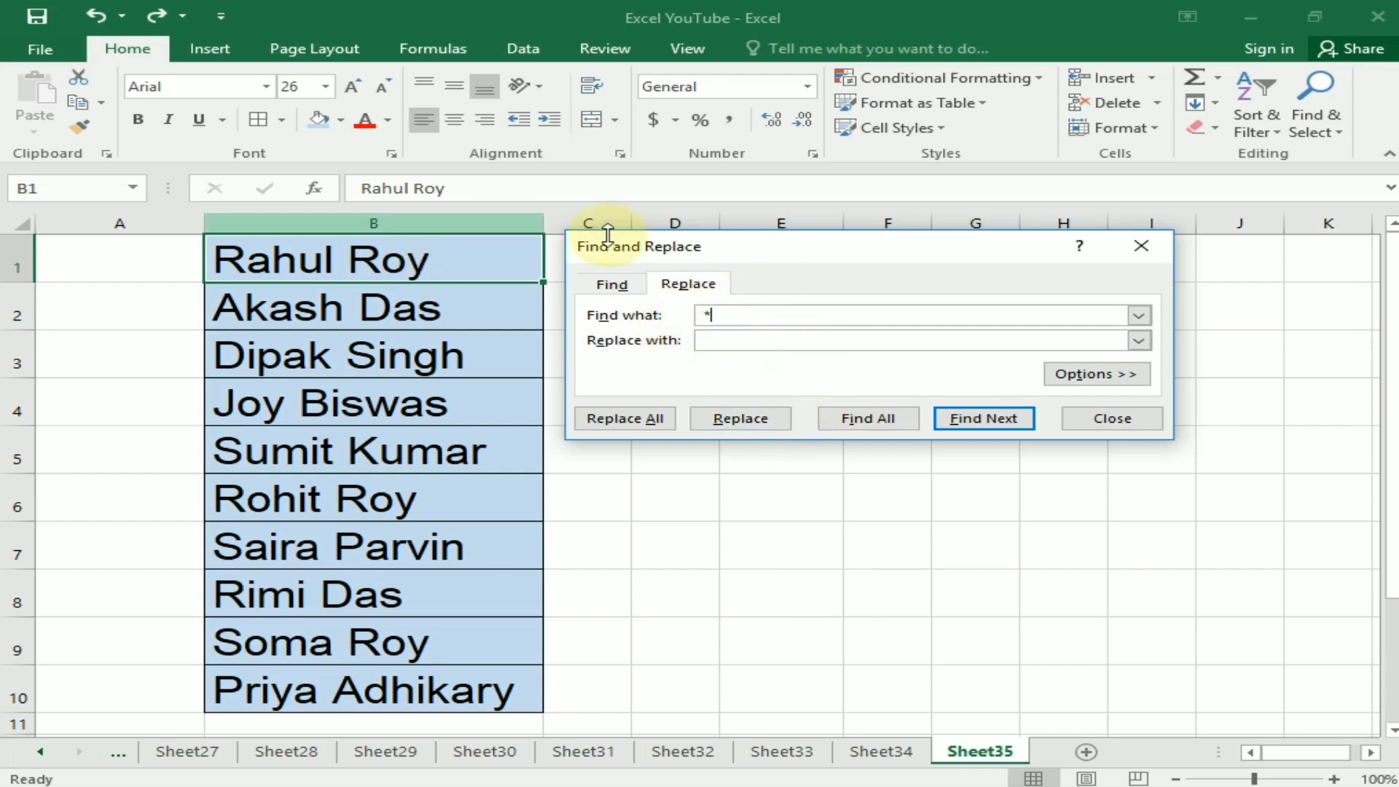
left_click(757, 427)
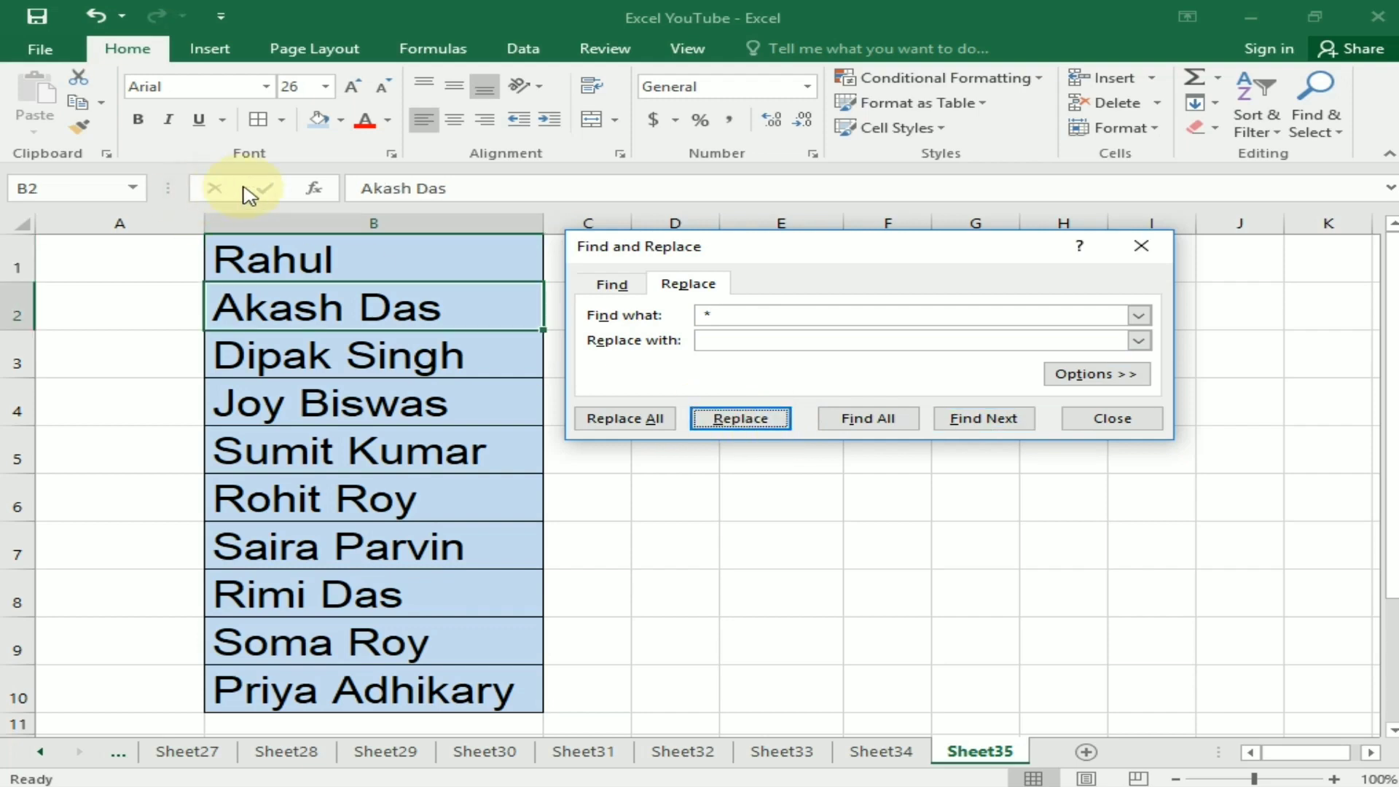
Close the Replace window and undo the single replacement in B1
left_click(1127, 427)
left_click(974, 497)
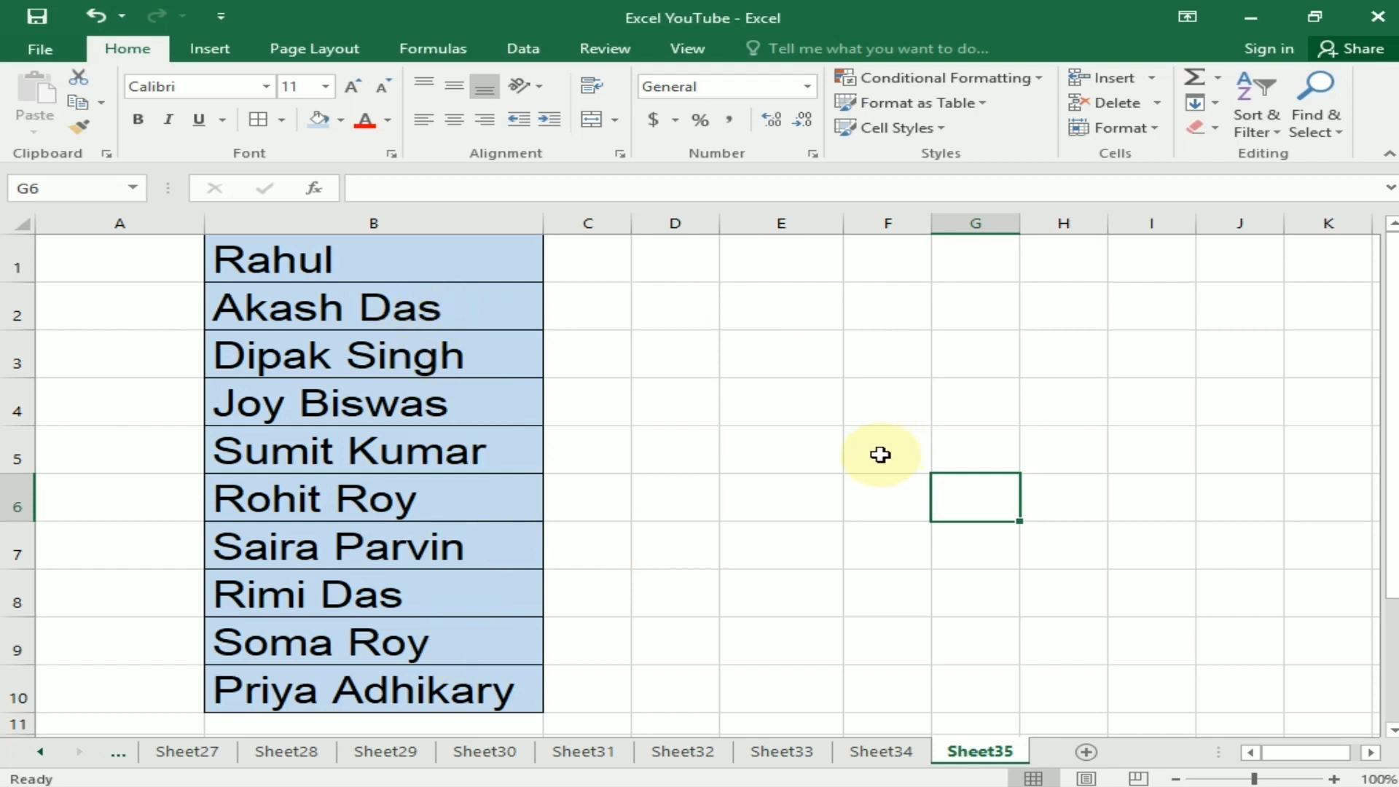
key("ctrl+z")
left_click(758, 434)
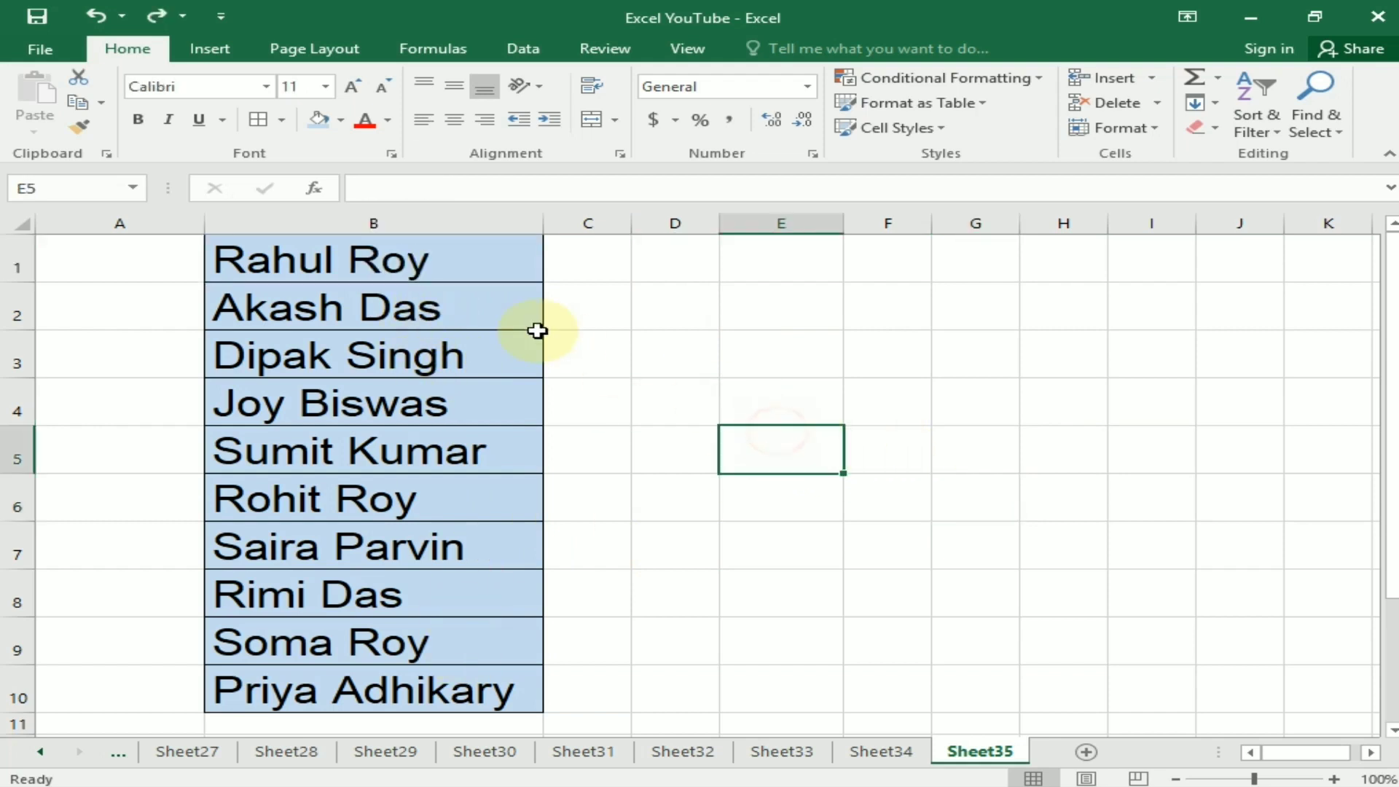
left_click(758, 347)
Select B1:B10 and run Replace All with an edited search pattern via Find & Select > Replace
left_click_drag(434, 248, 480, 683)
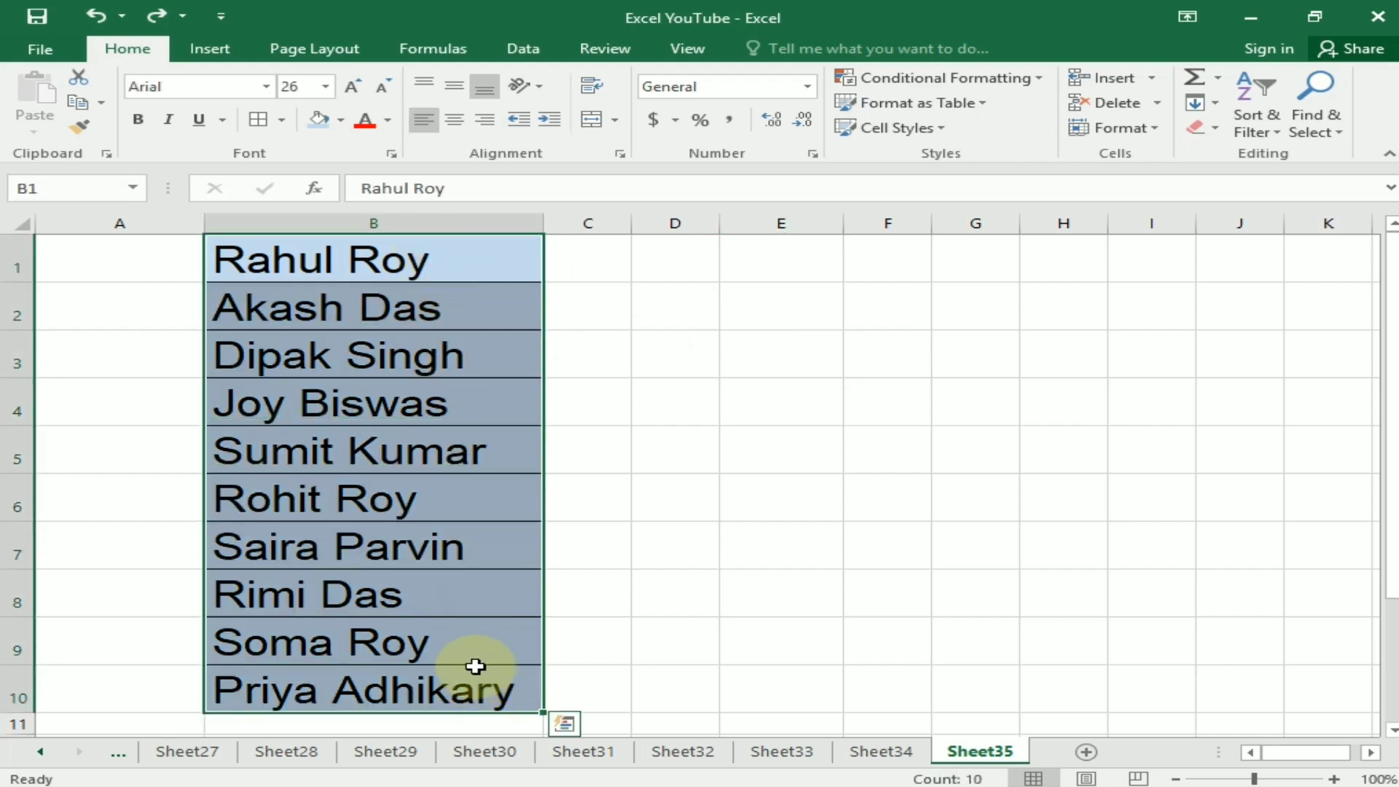
key("ctrl+f")
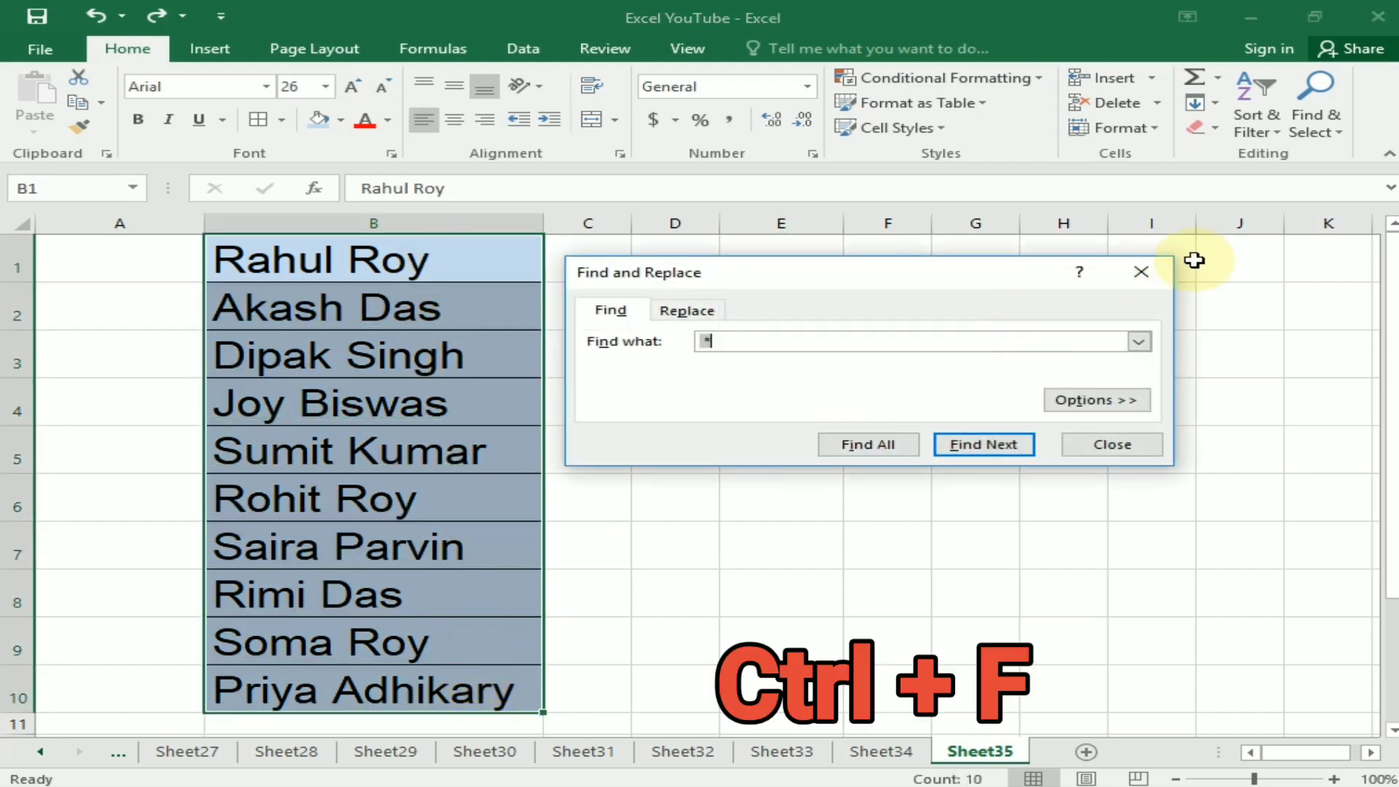
left_click(1141, 271)
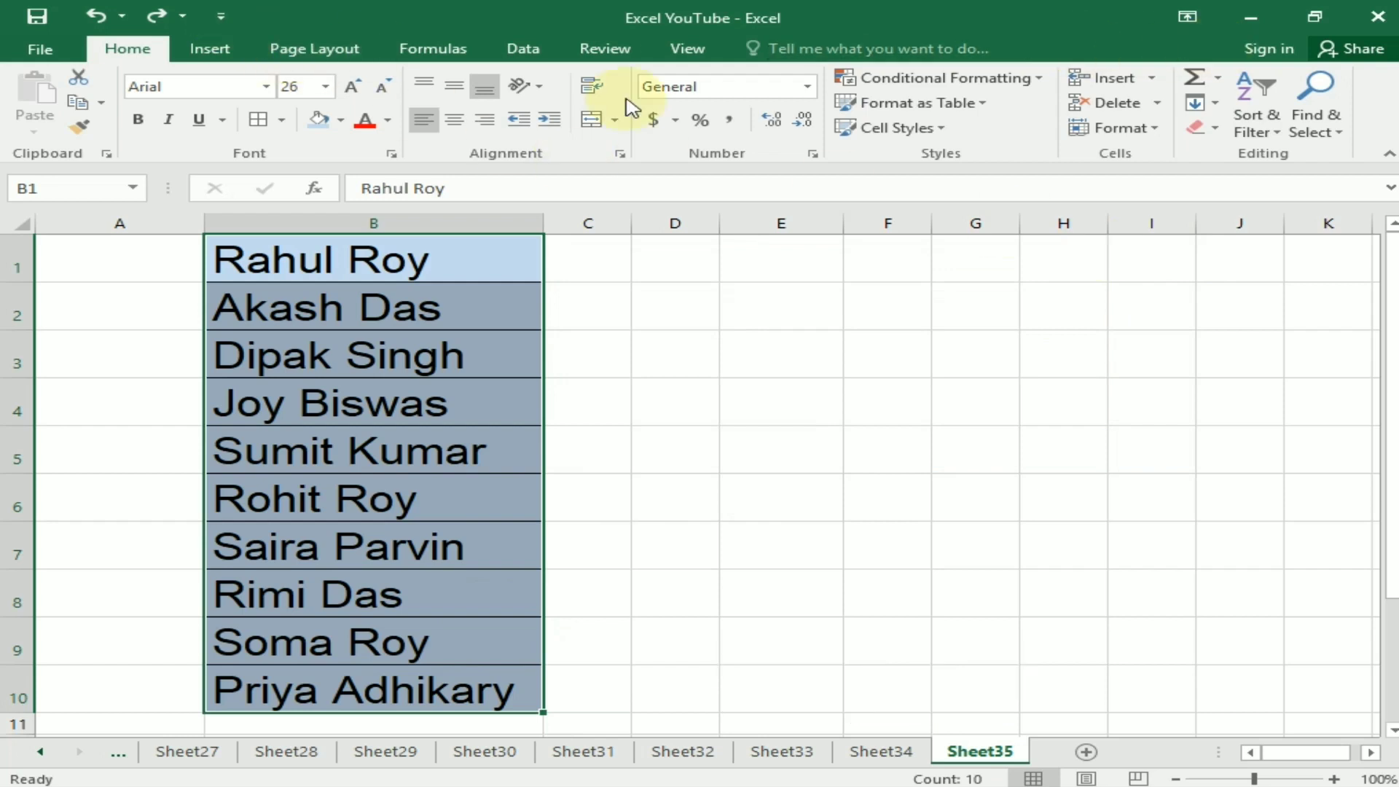
left_click(1335, 137)
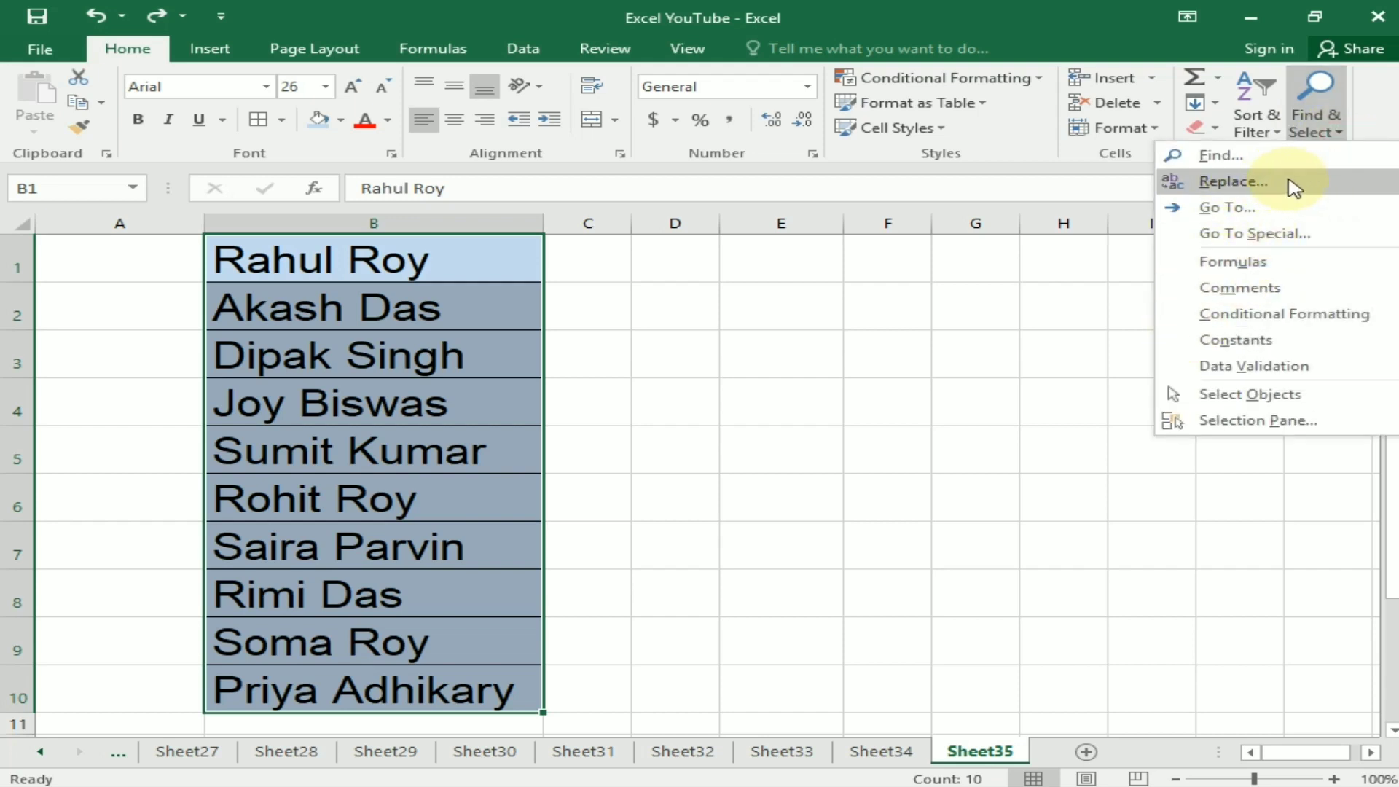
left_click(1232, 182)
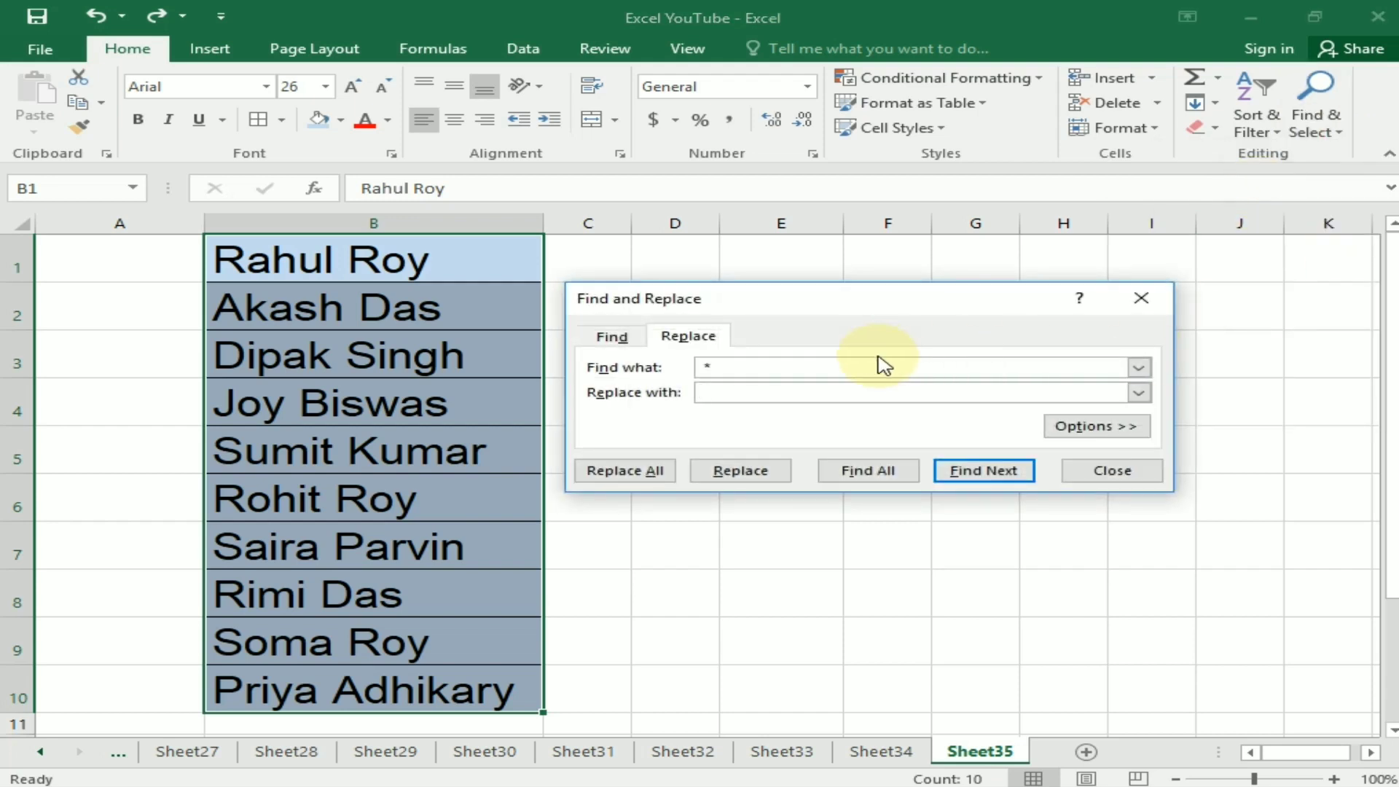
left_click(752, 373)
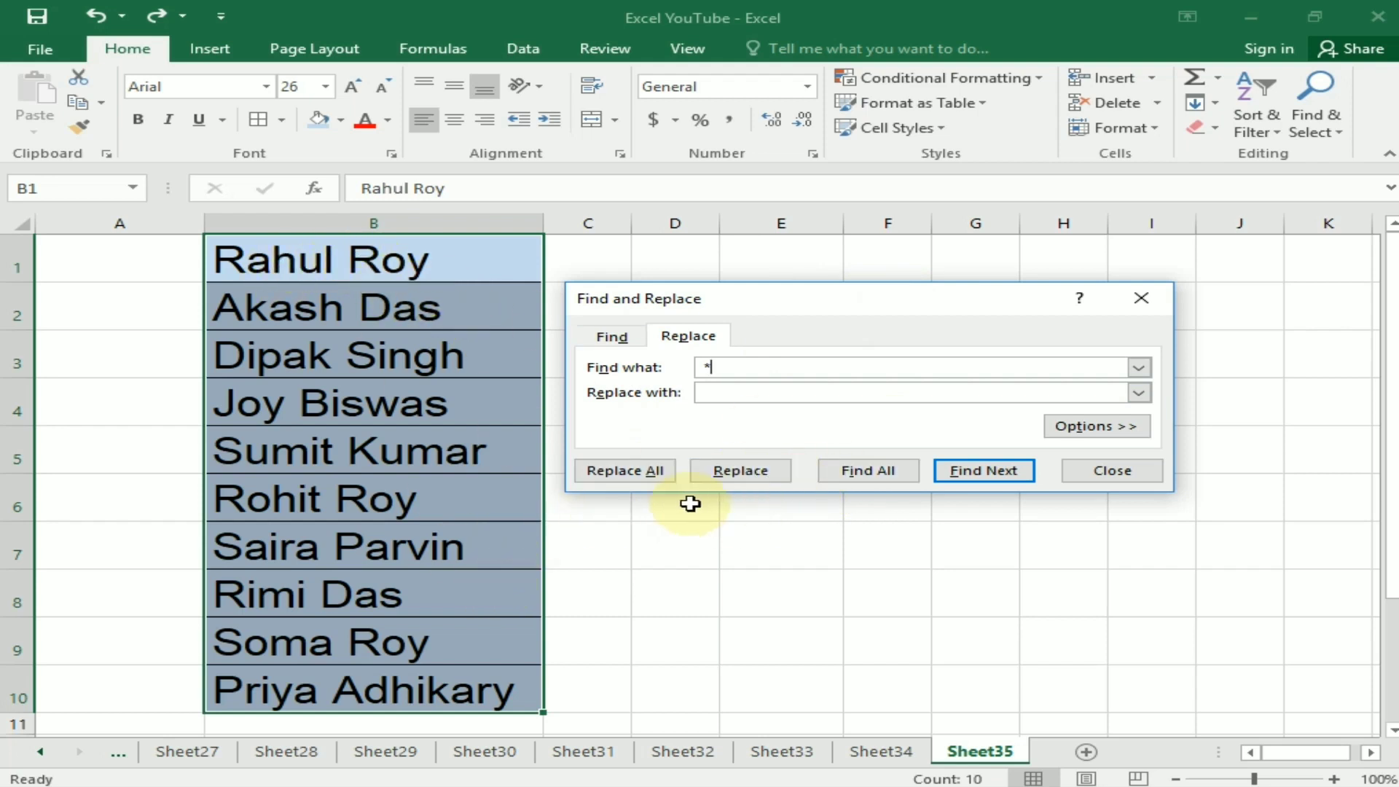
left_click(628, 472)
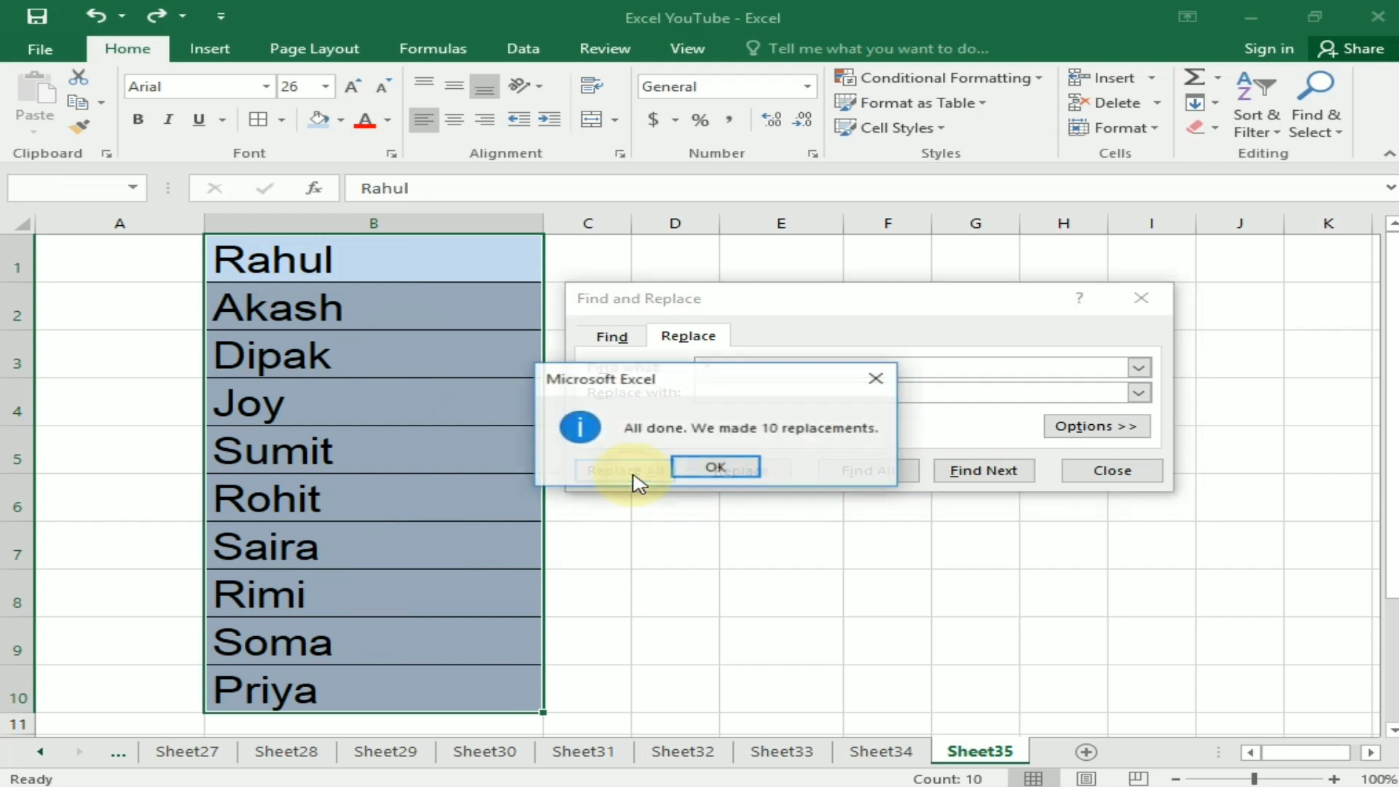
left_click(722, 470)
Close the Replace window and undo the replacements to restore the full names
left_click_drag(863, 299, 1045, 273)
left_click(625, 320)
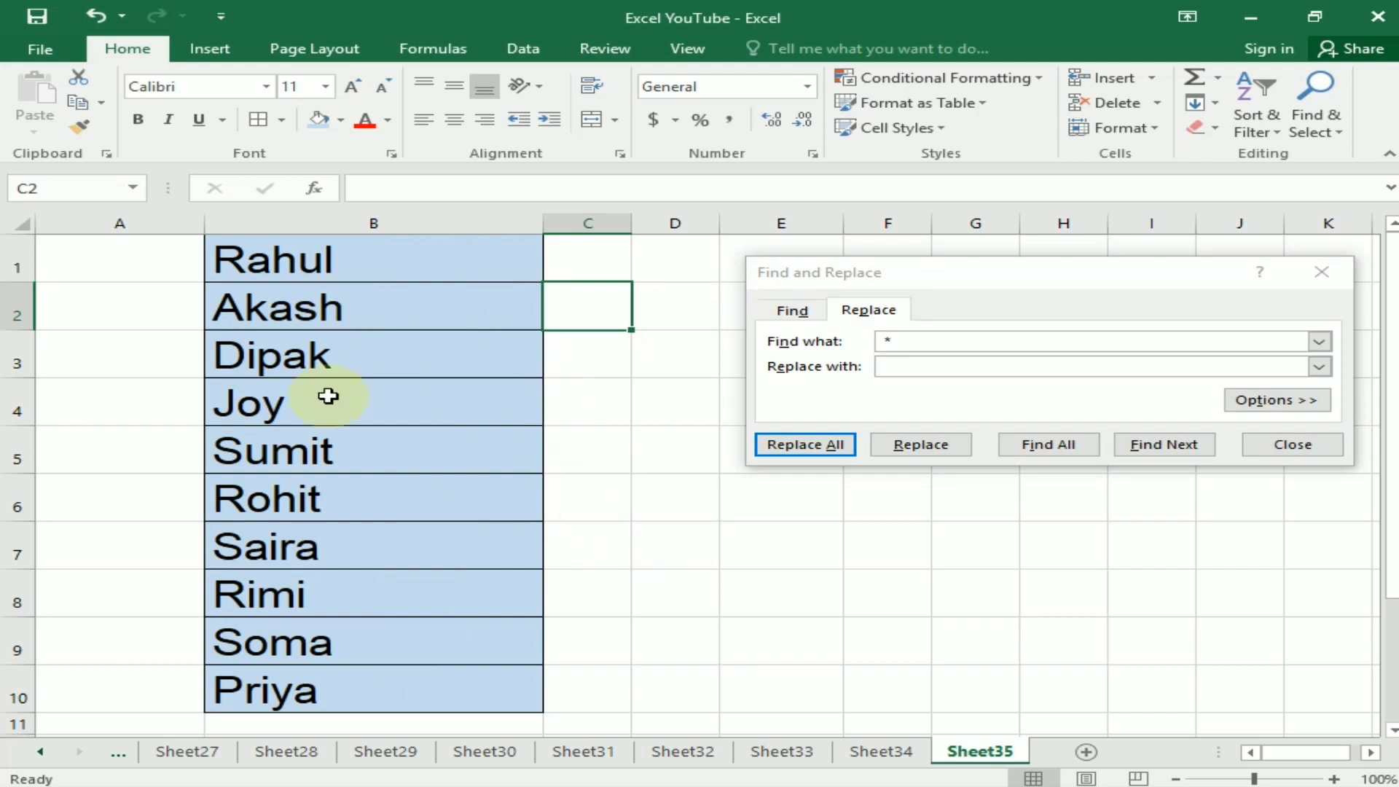
left_click(1292, 444)
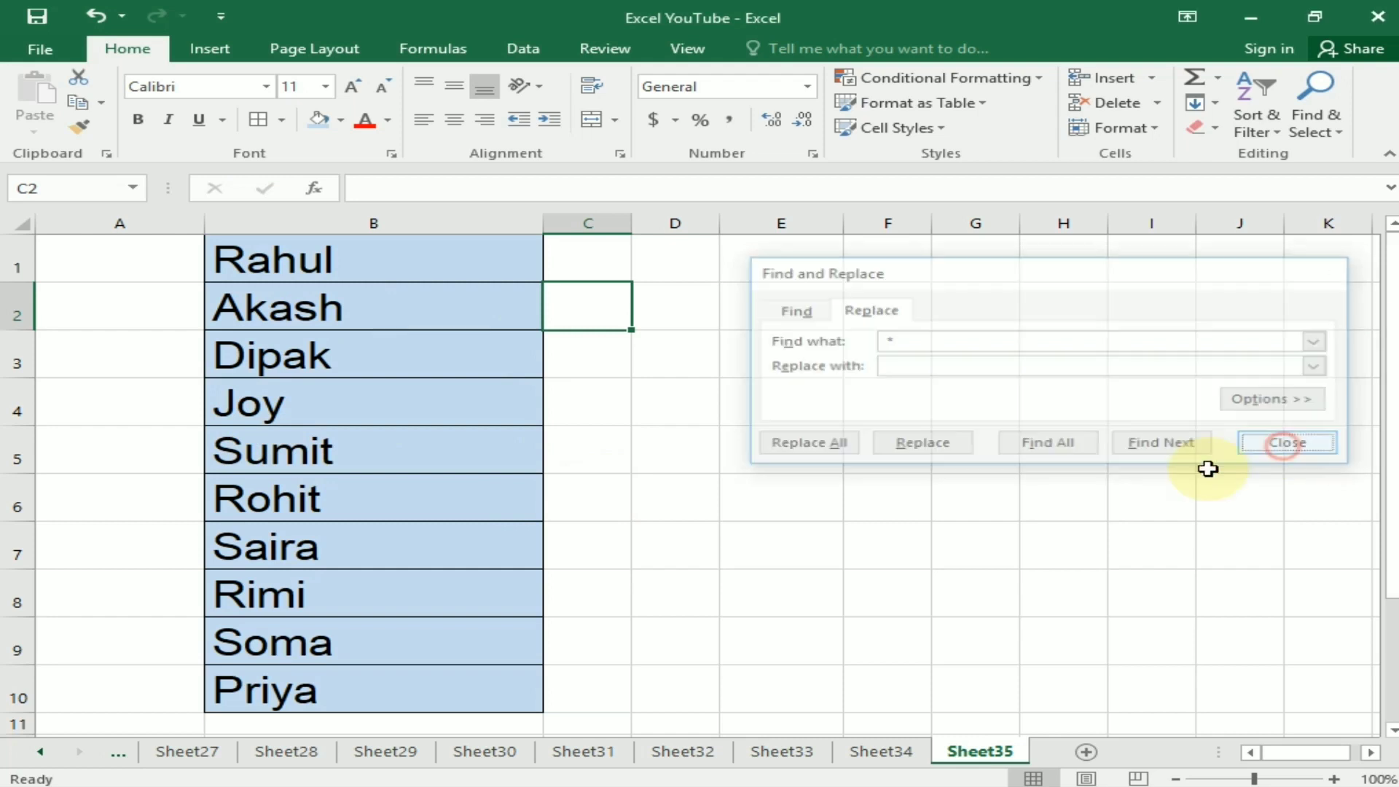
left_click(923, 526)
key("ctrl+z")
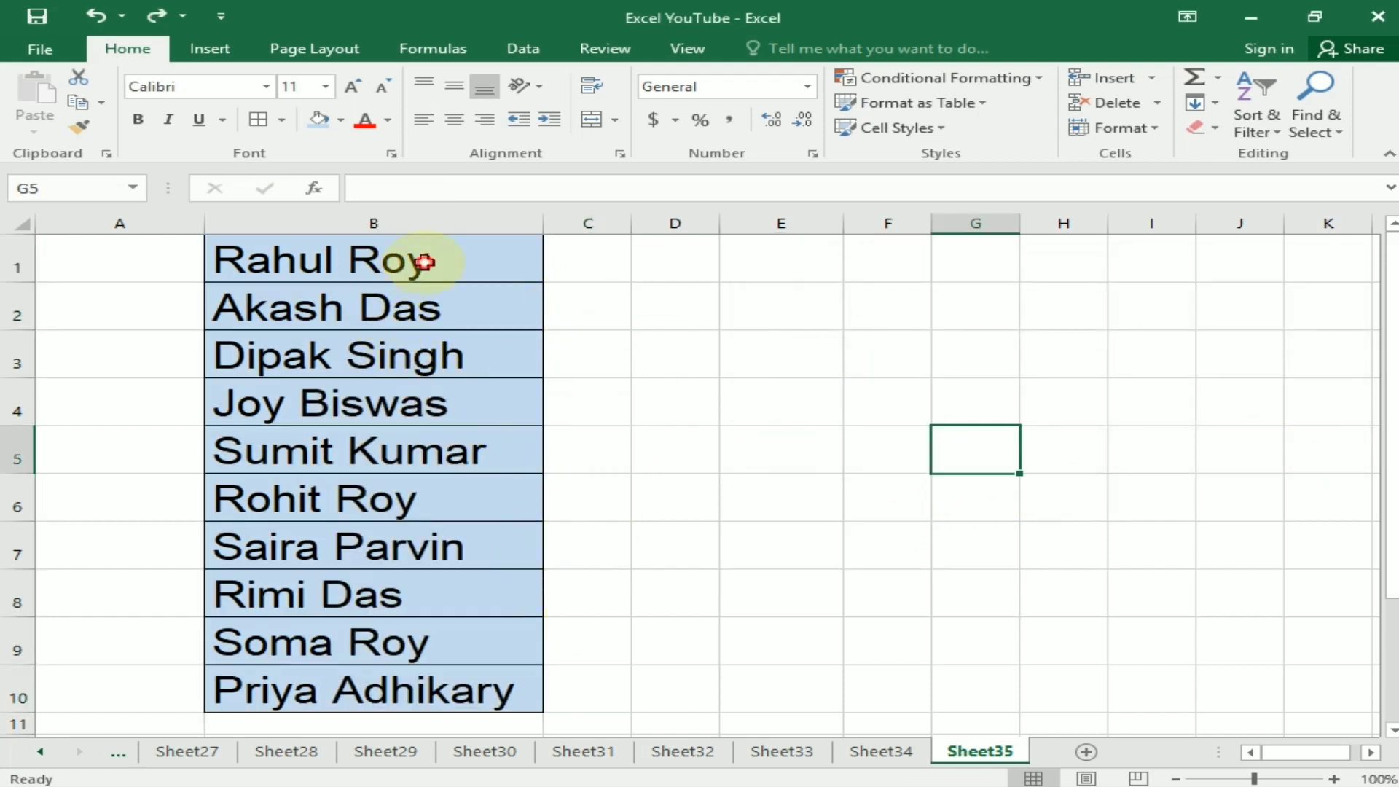
Reselect B1:B10 and set Find what to '* ' with Replace with left empty
left_click_drag(425, 262, 446, 687)
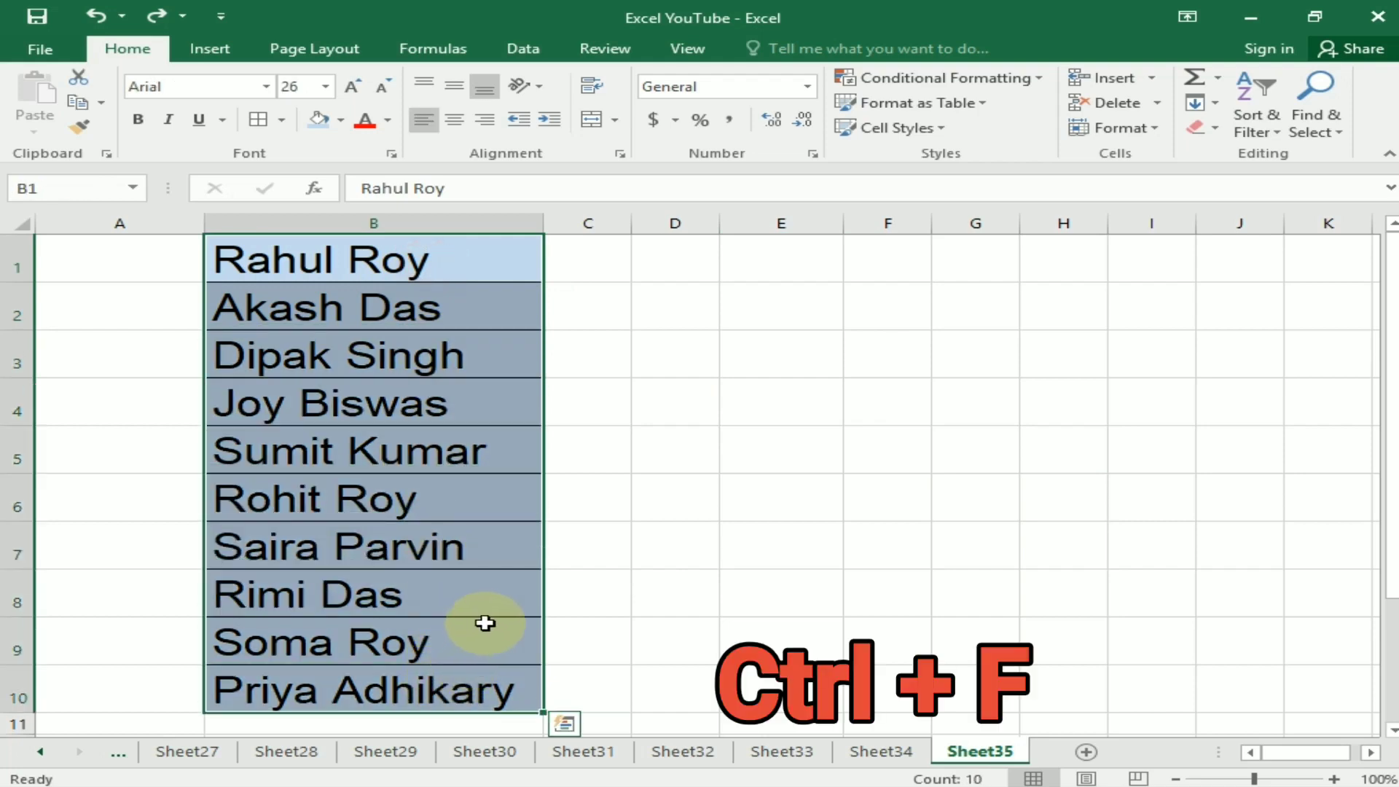
key("ctrl+f")
left_click(1330, 295)
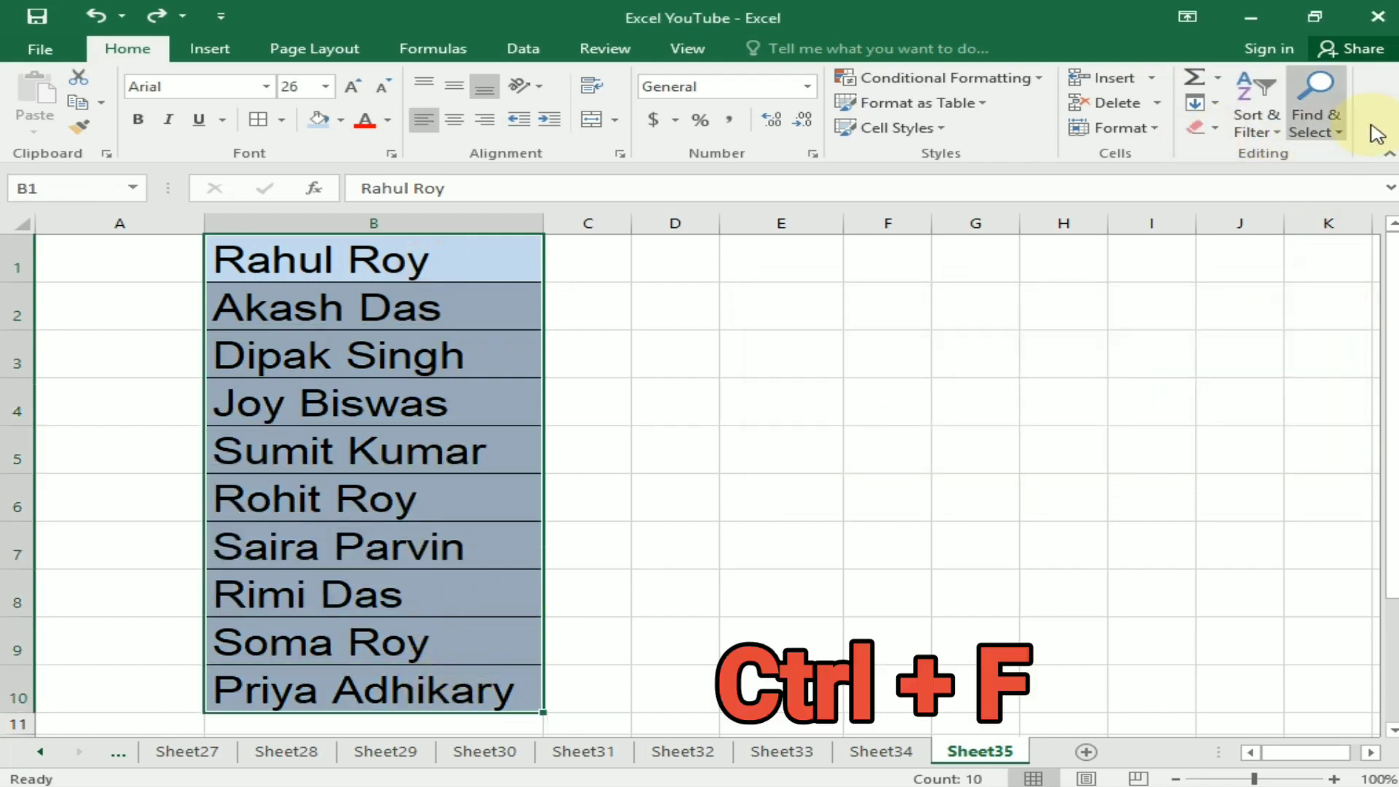
left_click(1342, 135)
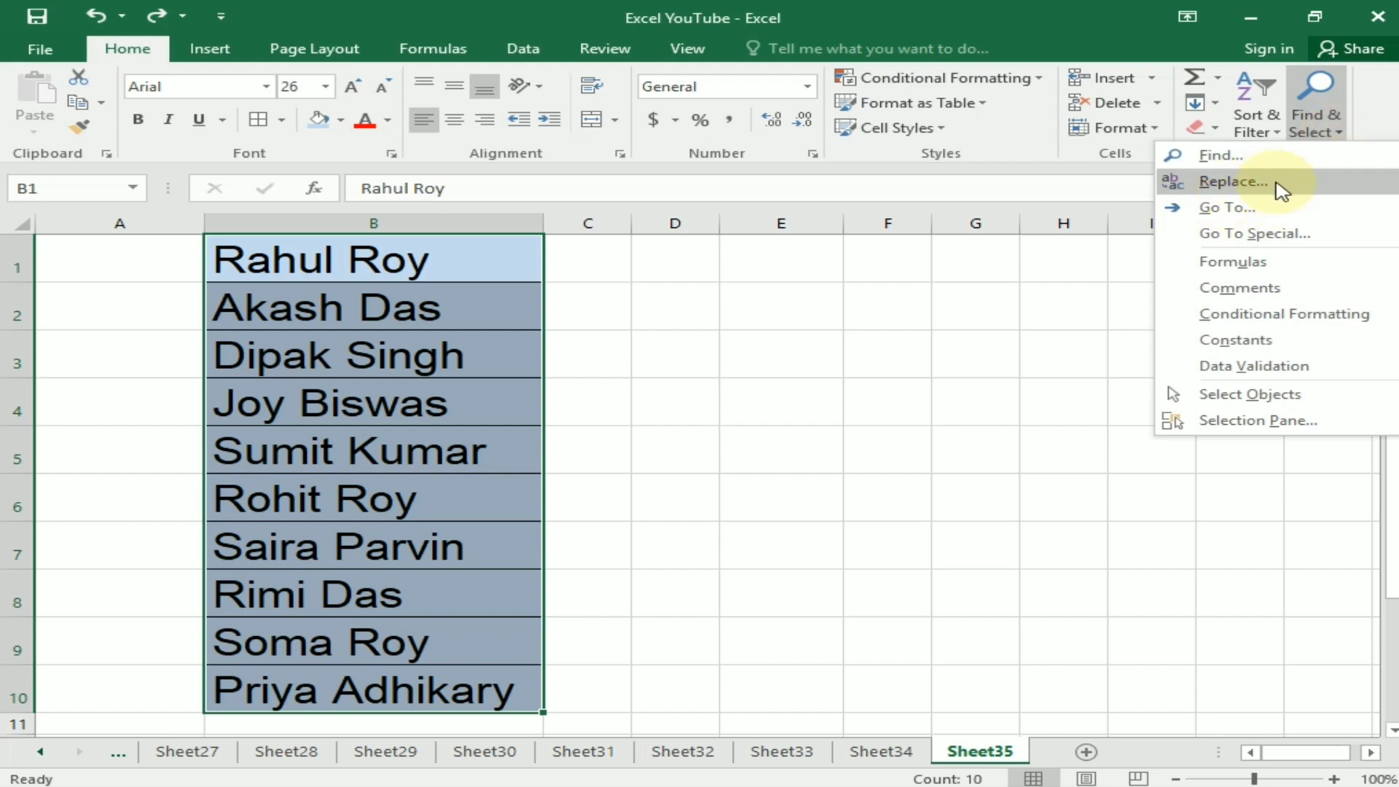
left_click(1231, 181)
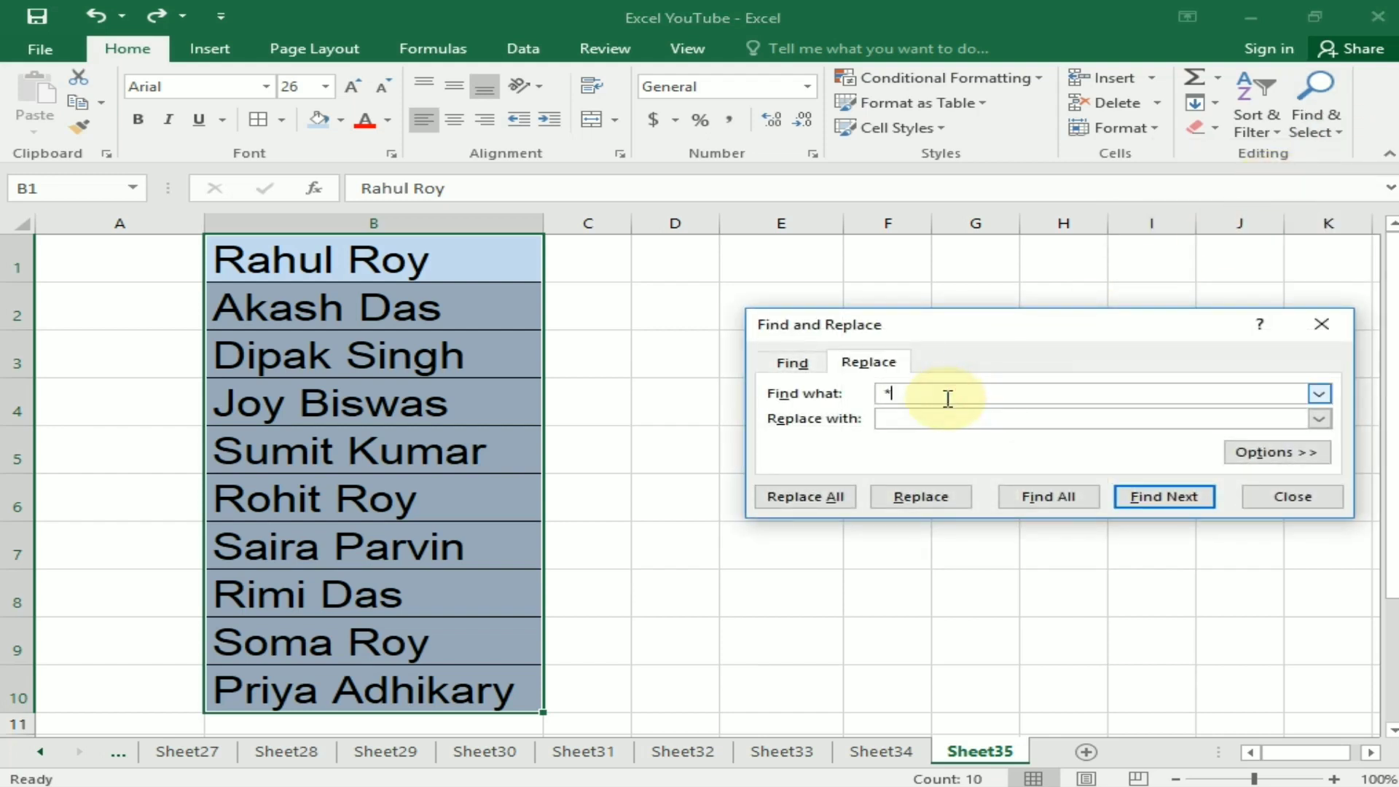
key("BackSpace")
left_click(944, 417)
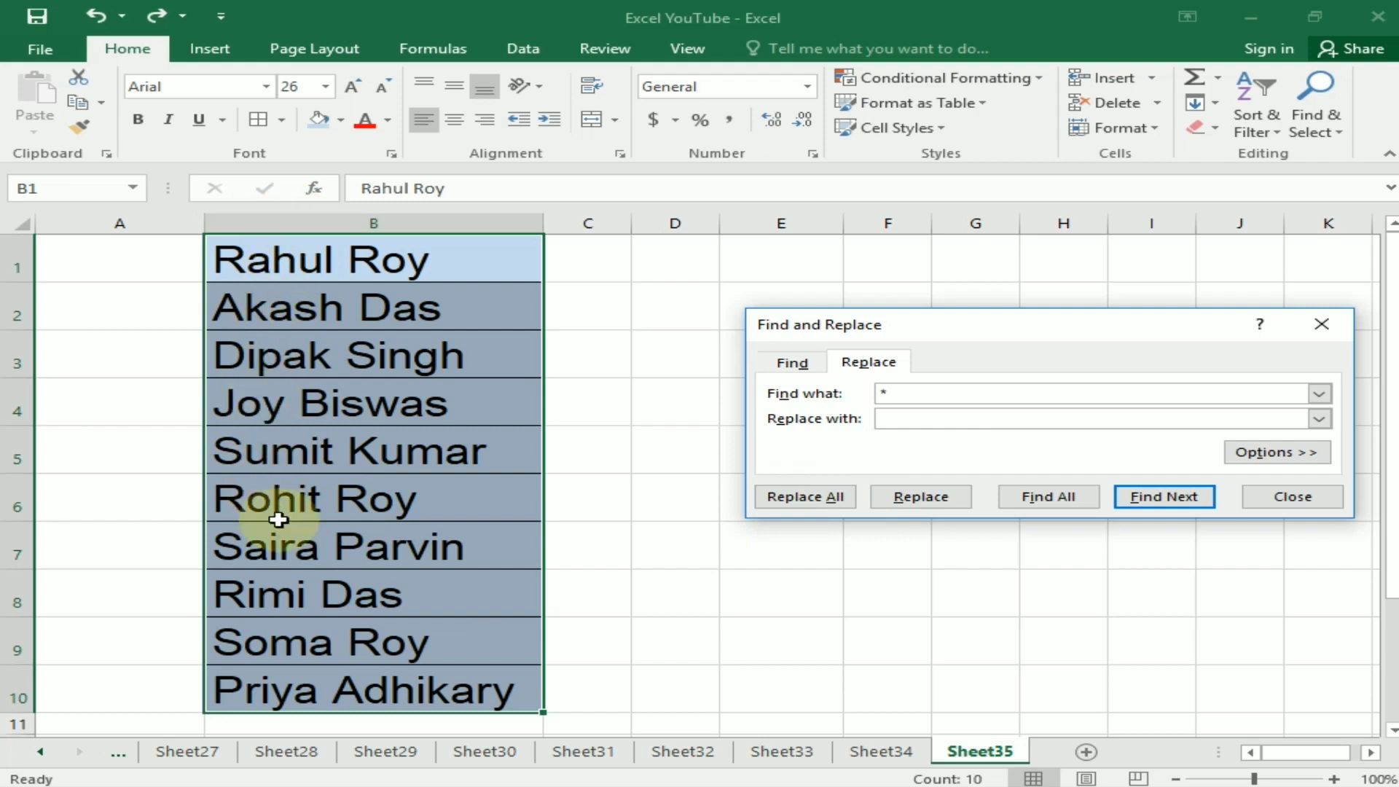
Replace All so only surnames like Roy, Das and Adhikary remain, then close the dialog
left_click(796, 499)
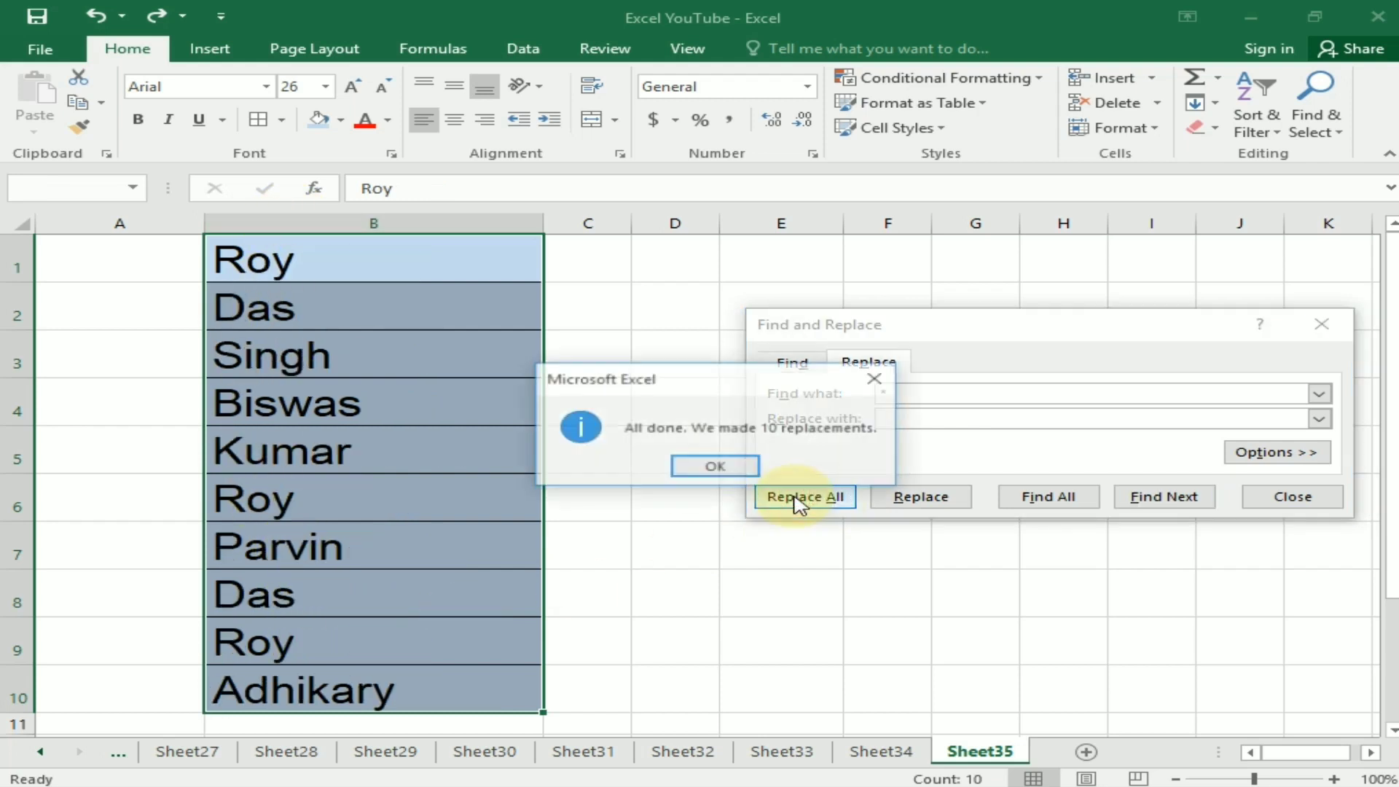
left_click(716, 467)
left_click(1320, 503)
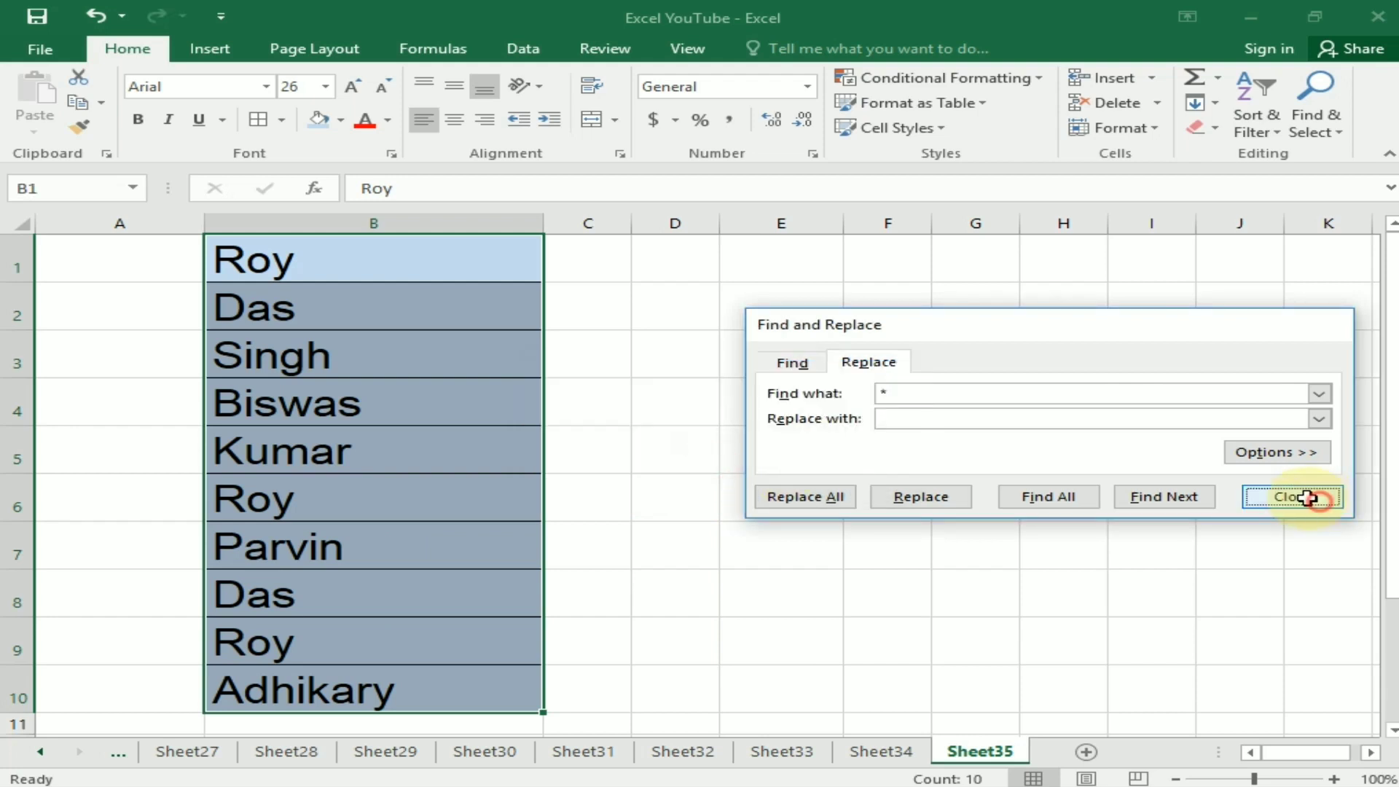
left_click(942, 459)
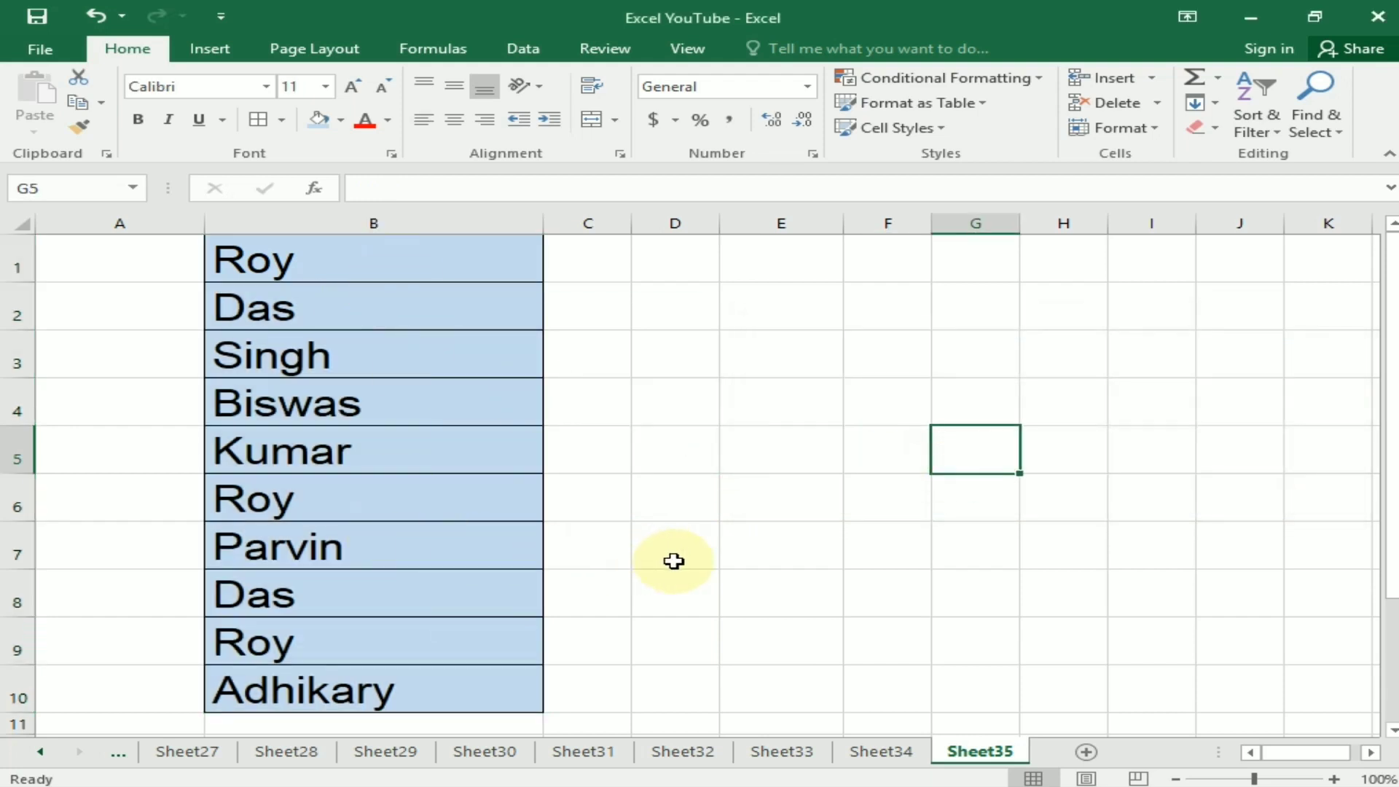